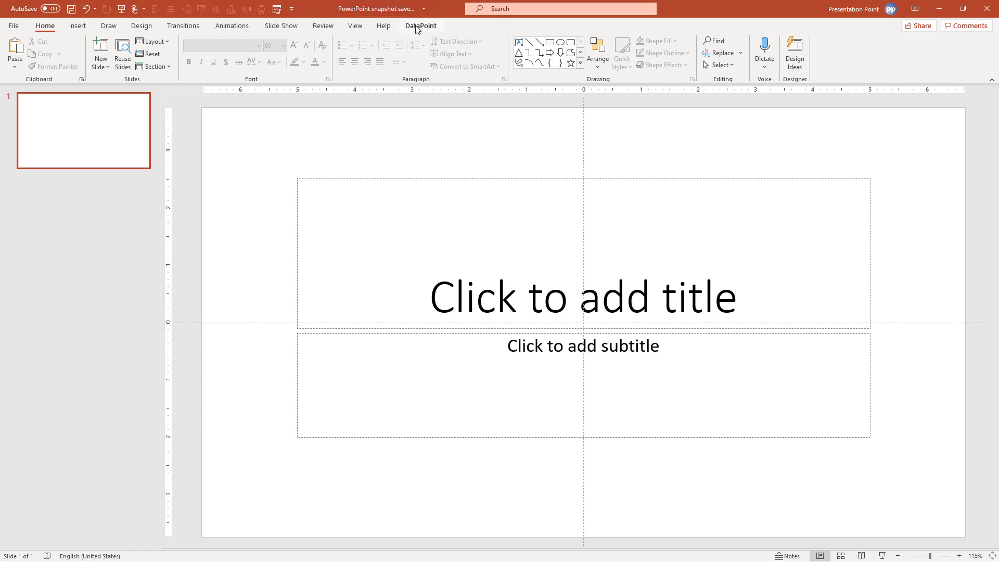
Show the DataPoint add-in's ribbon commands for the blank title slide
left_click(430, 29)
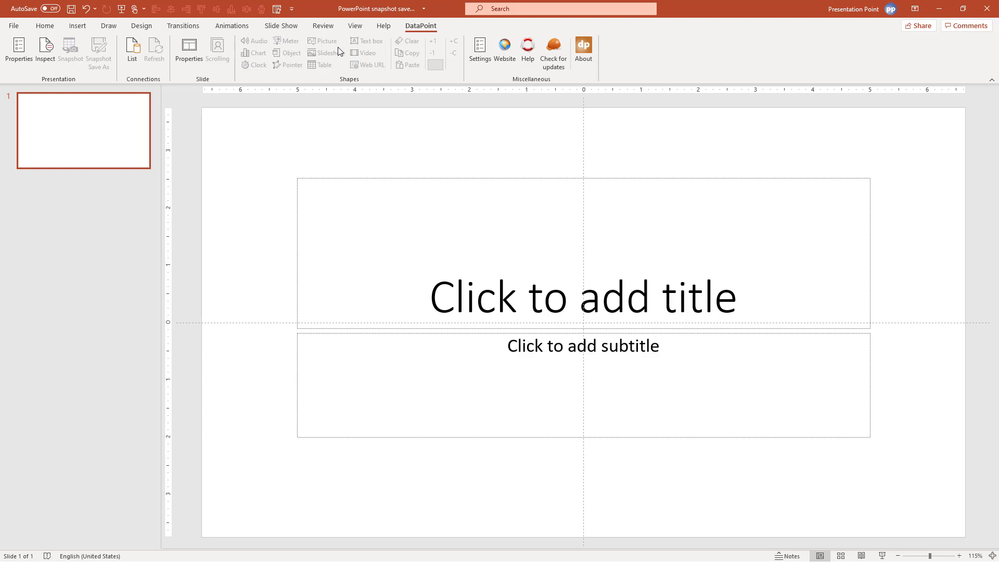
Fill the slide background with the gold preset gradient
right_click(212, 127)
key("Escape")
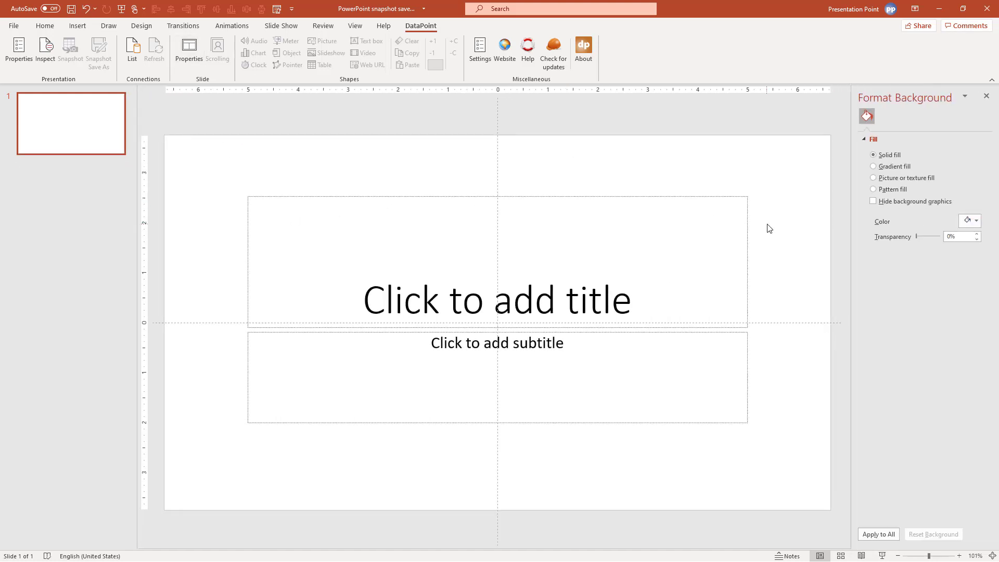
left_click(908, 168)
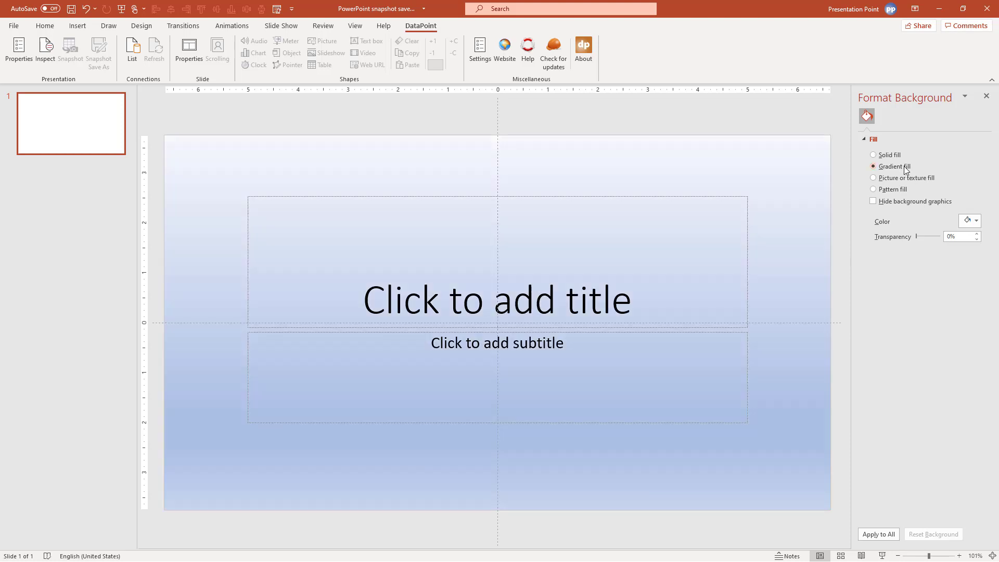
left_click(974, 223)
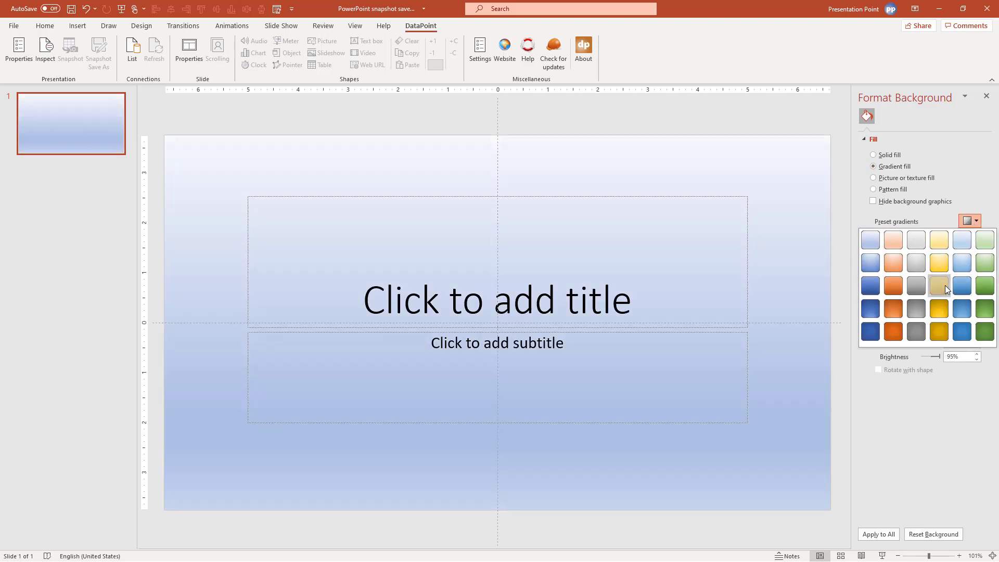
left_click(940, 285)
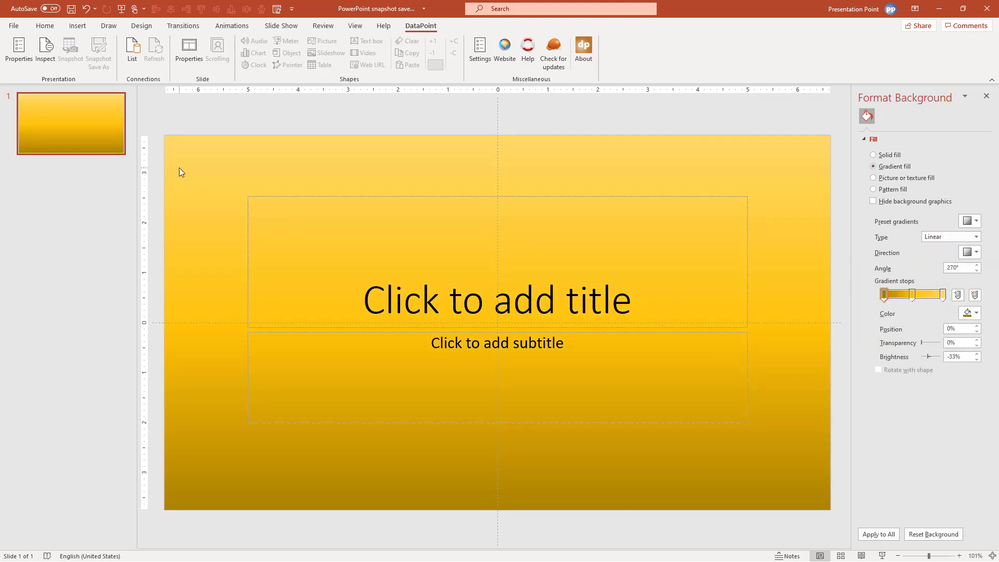
left_click(337, 287)
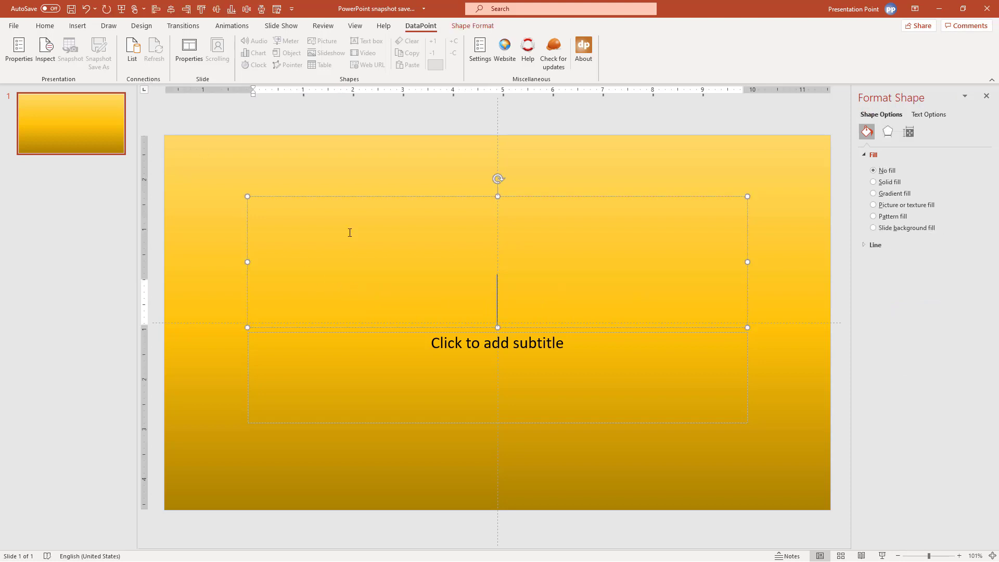
Add a Microsoft Excel DataPoint connection to recurring slides datasheet.xlsx
left_click(130, 67)
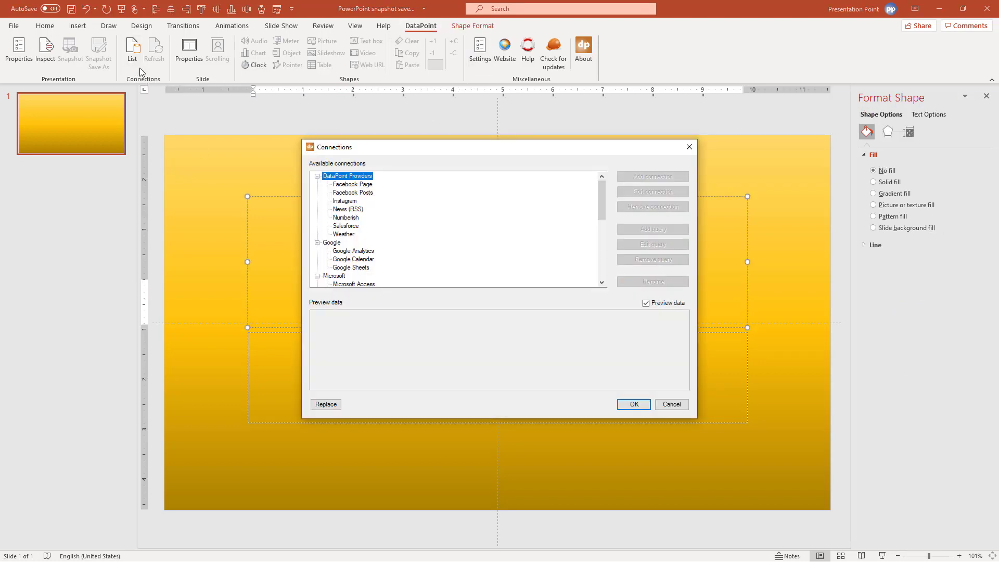
scroll(320, 249, "down", 3)
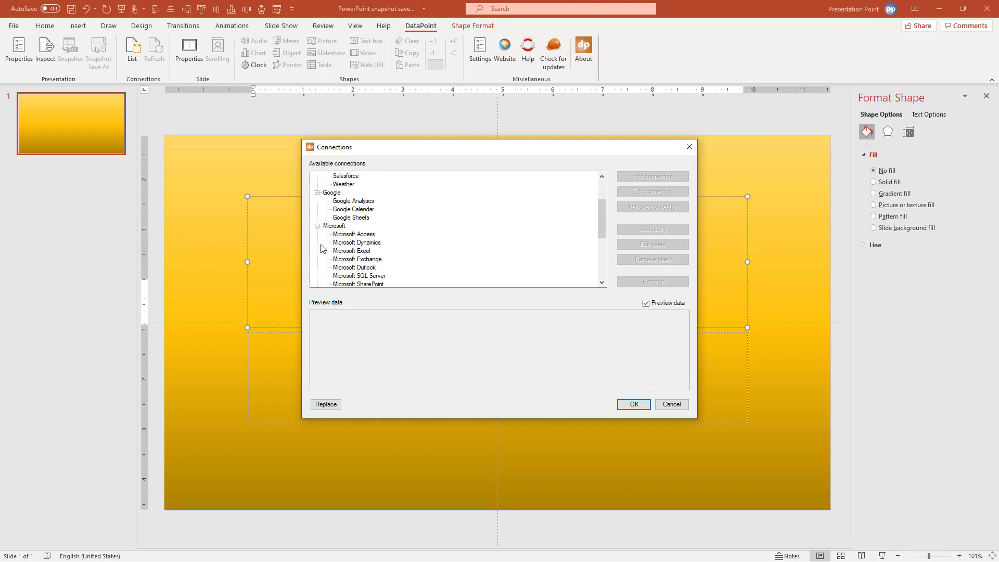
left_click(352, 229)
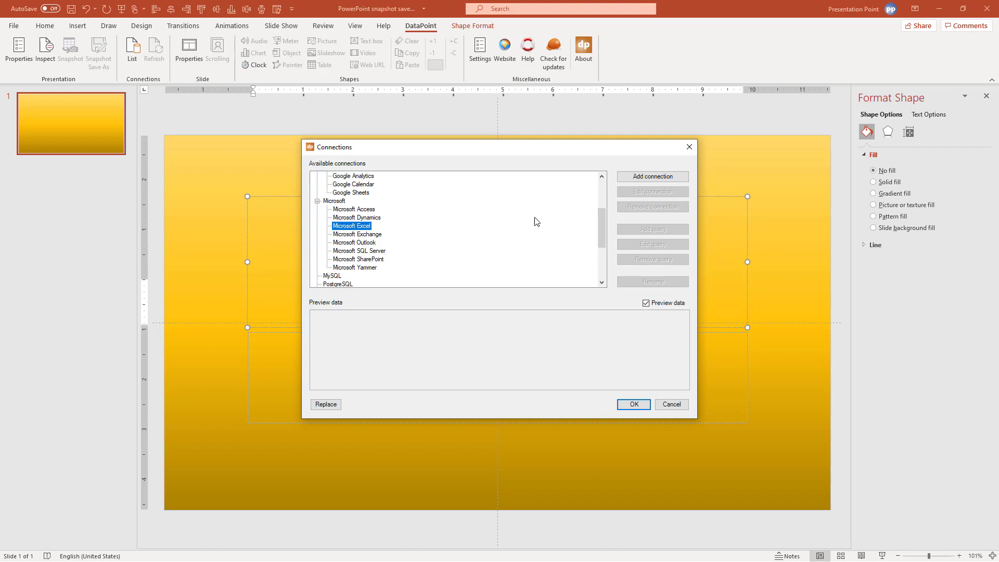
left_click(638, 182)
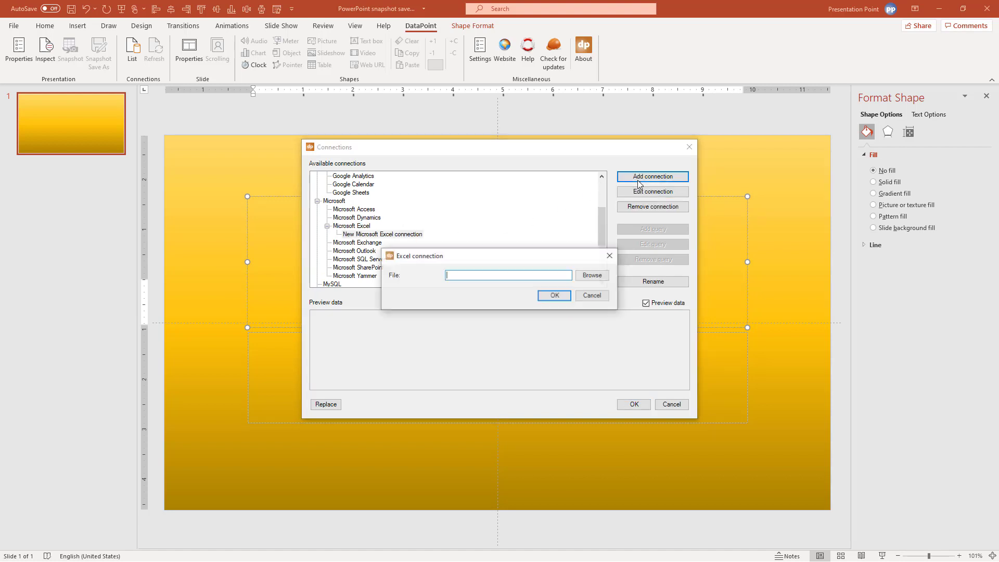
left_click(593, 275)
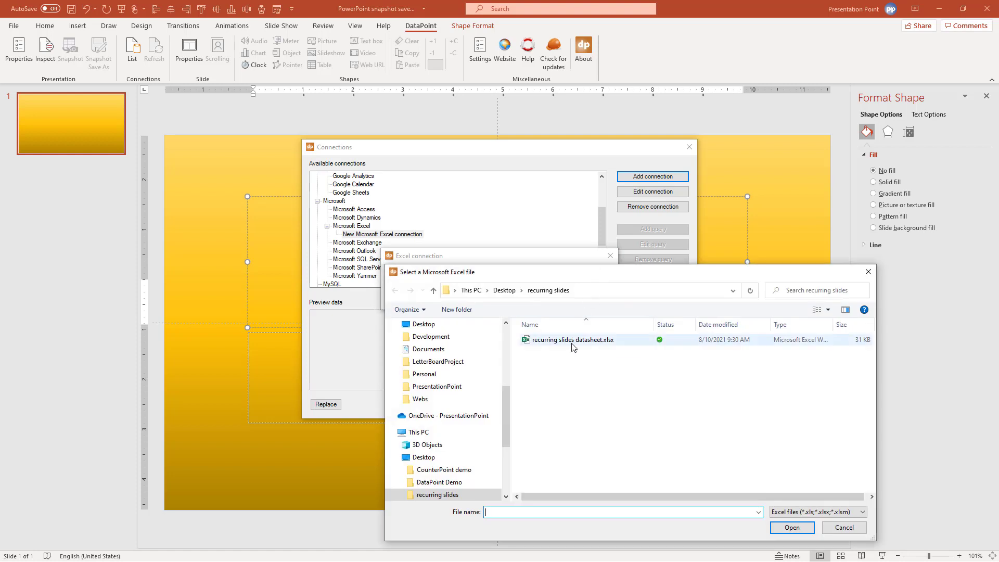
left_click(573, 345)
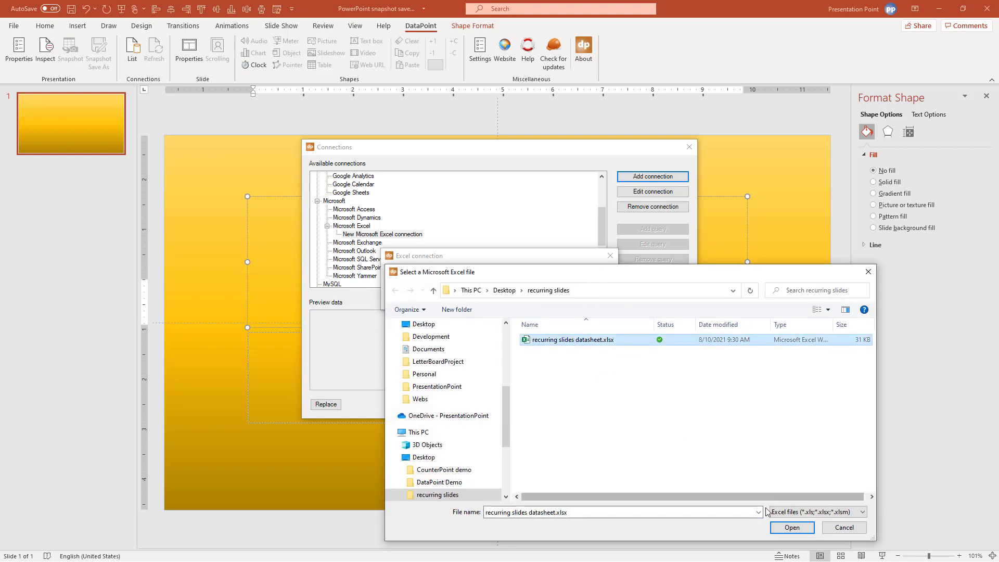
left_click(775, 523)
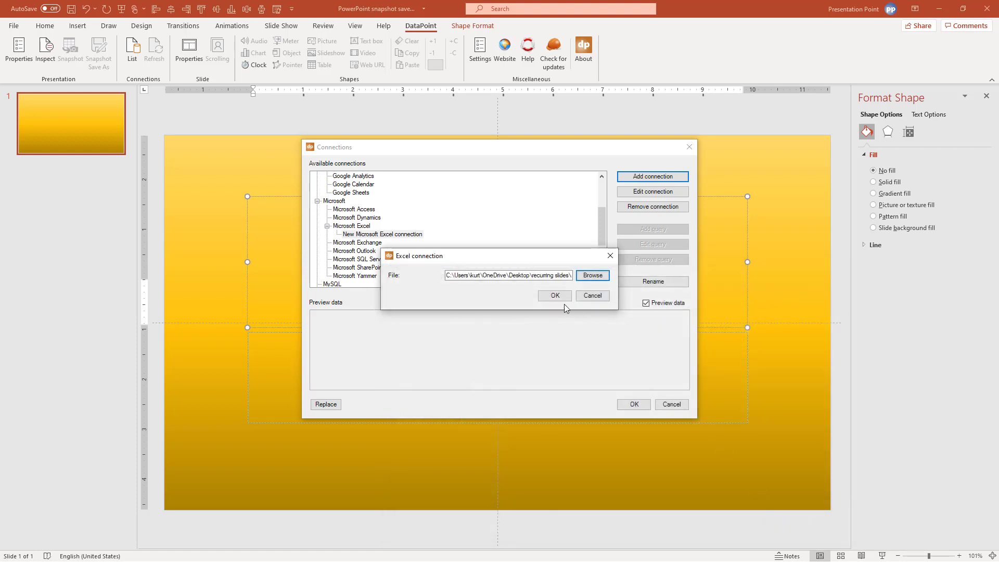
left_click(561, 296)
Rename the new Excel connection to 'my data'
left_click(639, 281)
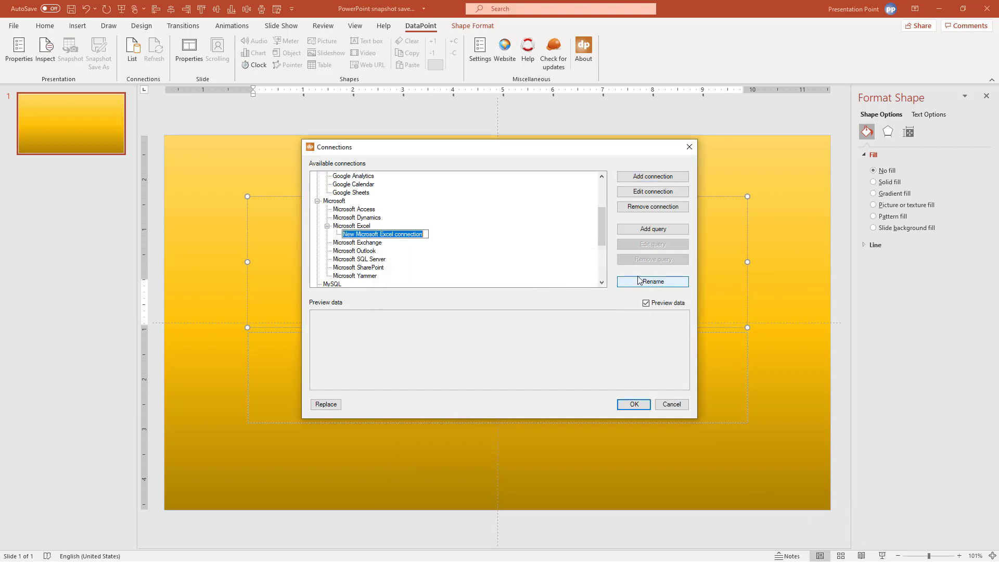
type("my data")
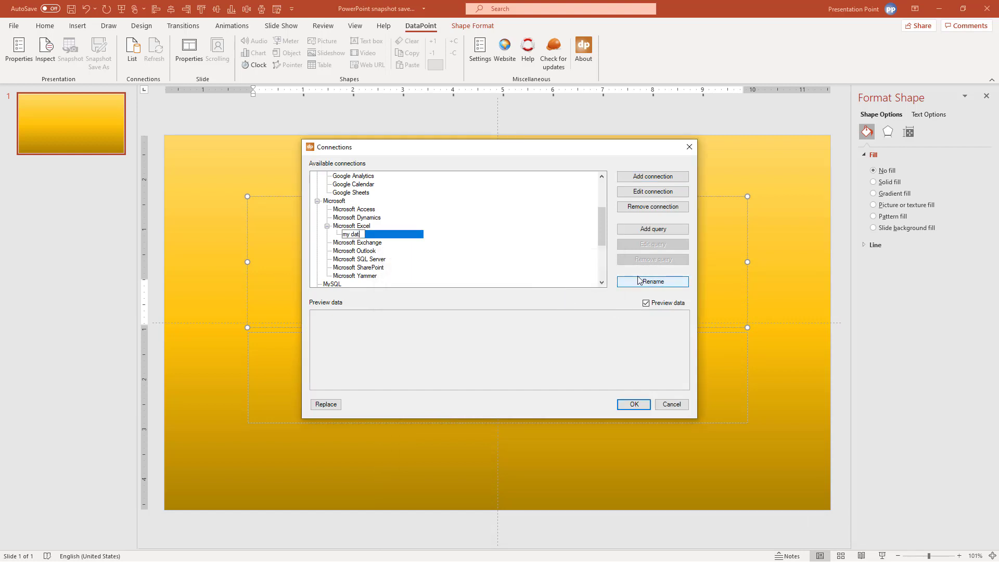
key("Return")
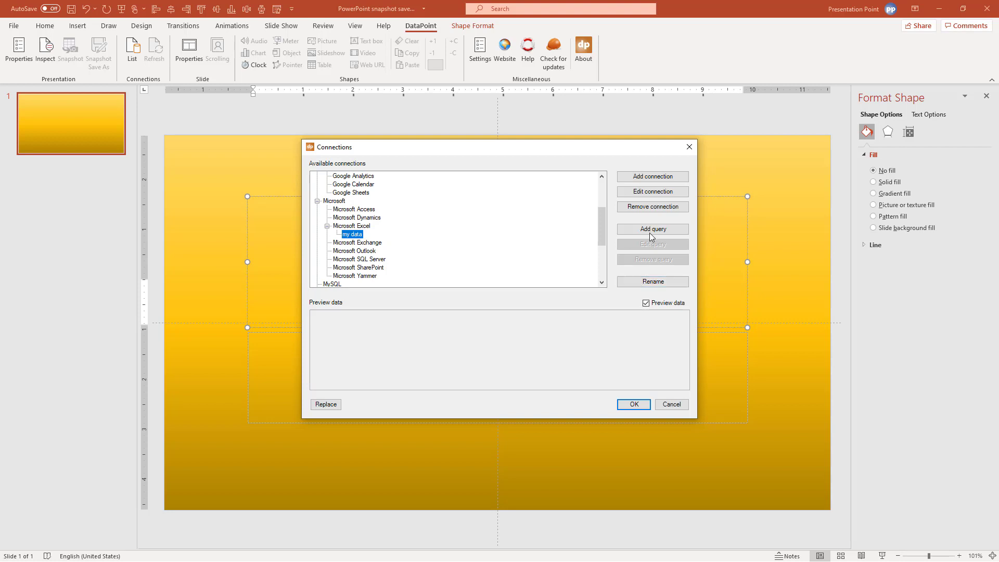
Add an 'evaluations' query on the recurring slides data sheet, first row as field names
left_click(661, 230)
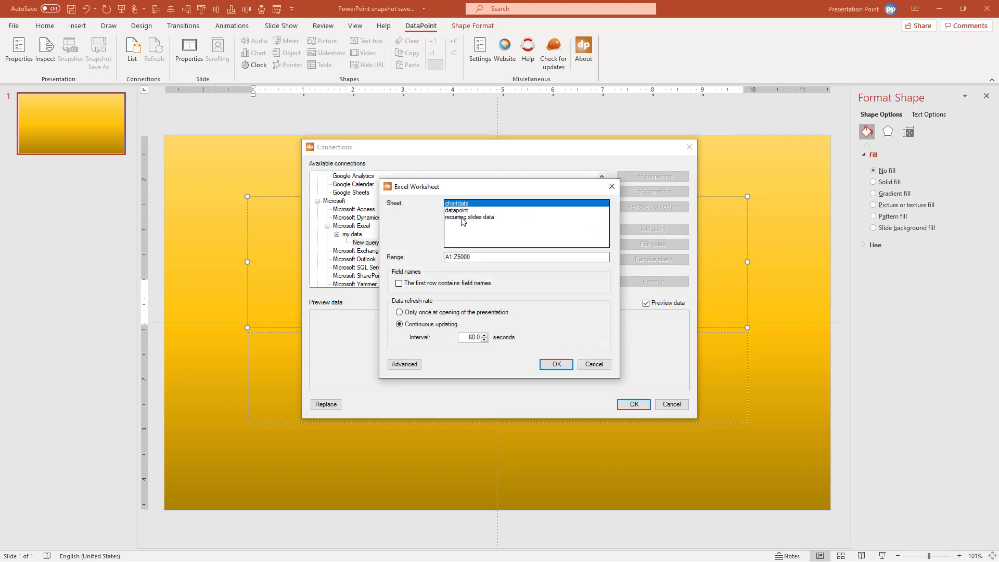
left_click(463, 218)
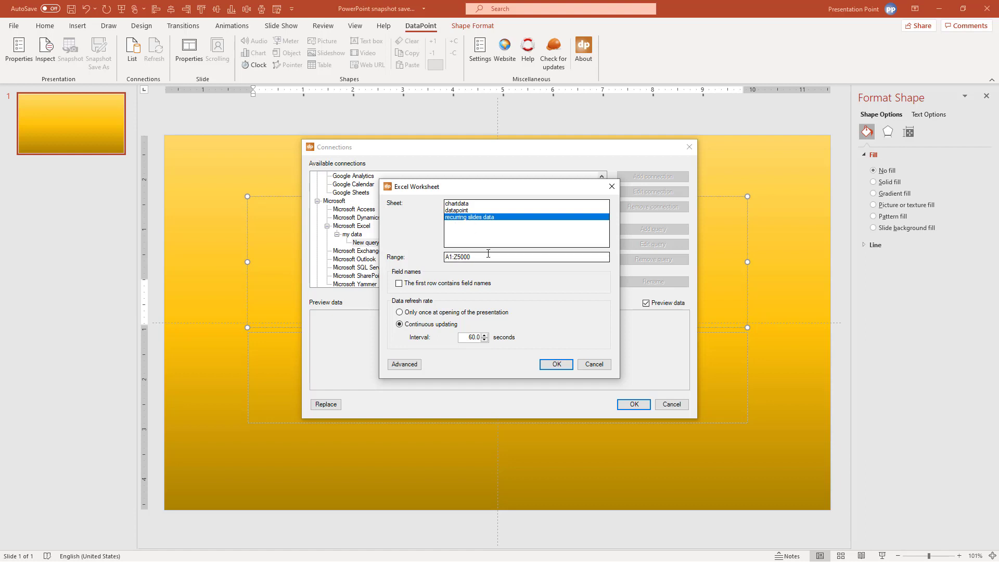
left_click(443, 284)
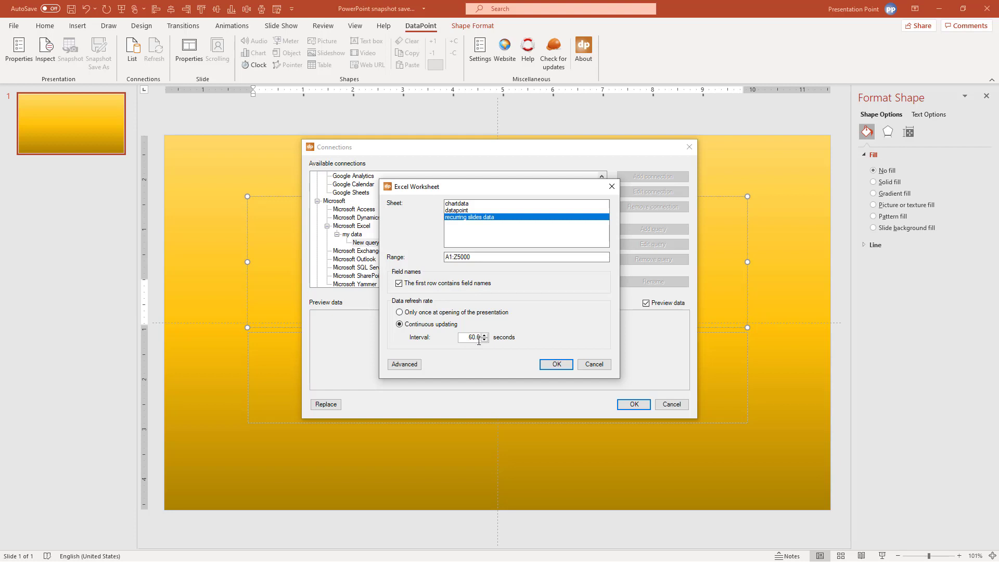
left_click(556, 365)
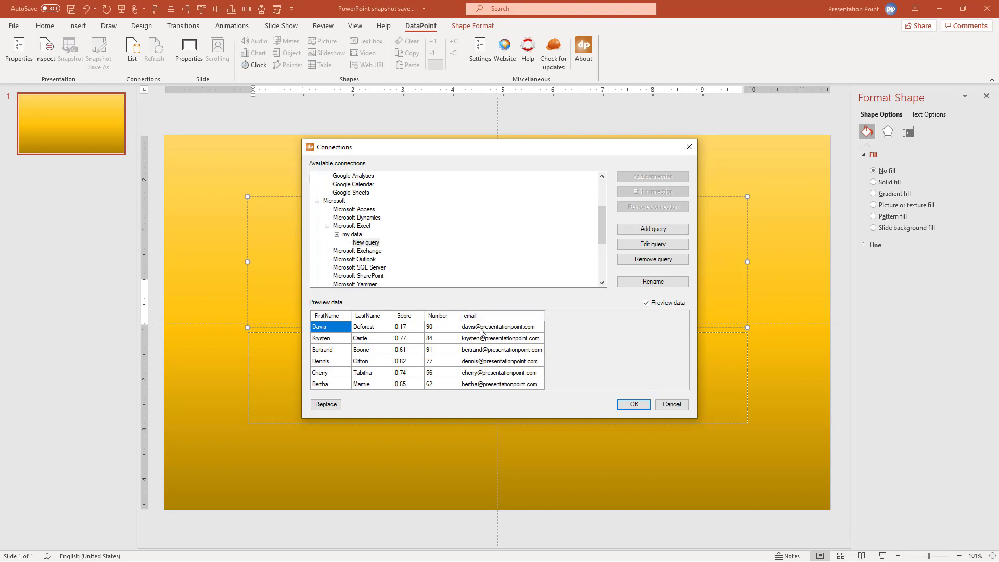
left_click(638, 287)
type("evaluations")
key("Return")
Link the title placeholder to the FirstName column of my data | evaluations
left_click(645, 404)
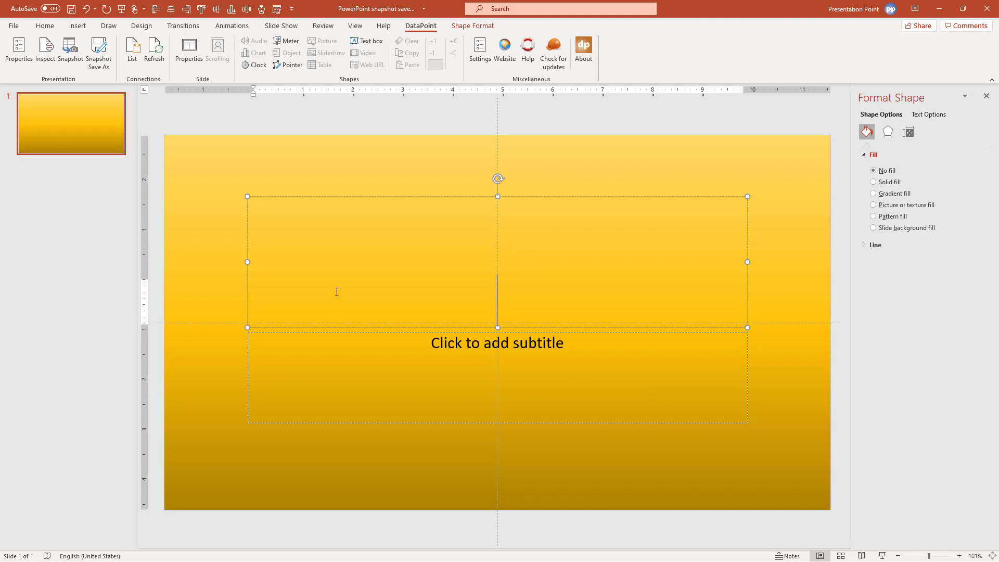
left_click(327, 197)
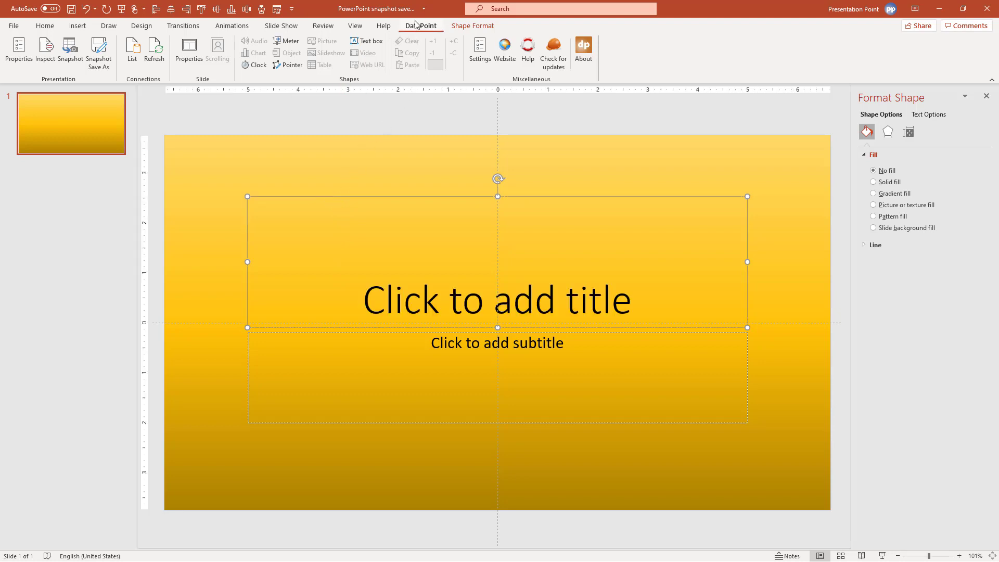
left_click(371, 45)
left_click(452, 187)
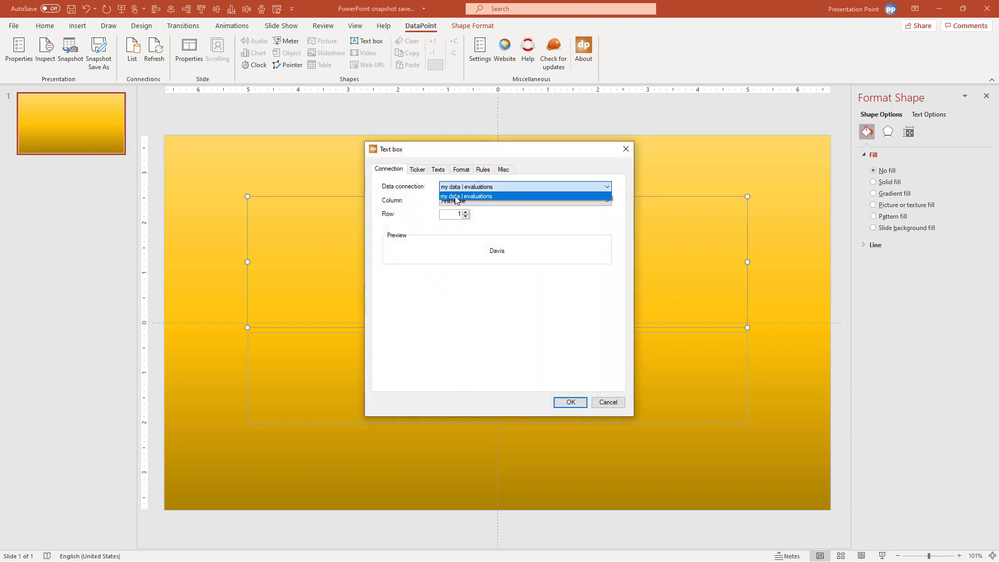
left_click(454, 196)
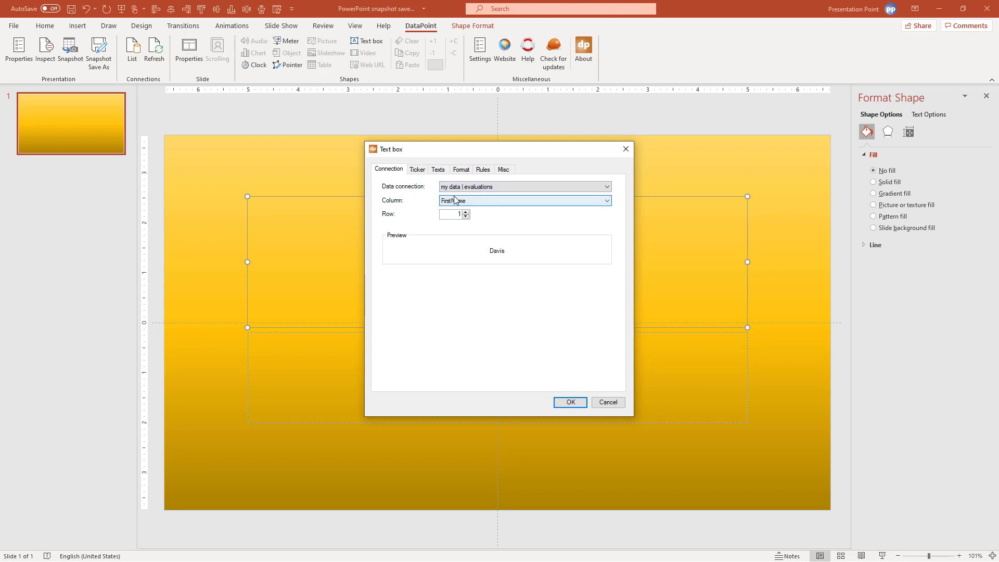
left_click(454, 201)
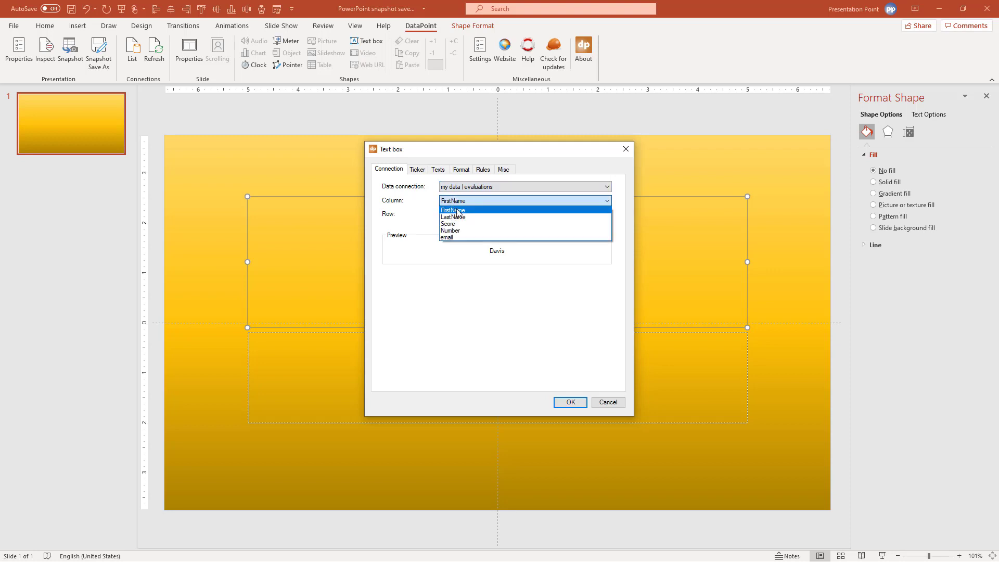
left_click(458, 213)
left_click(458, 201)
left_click(460, 213)
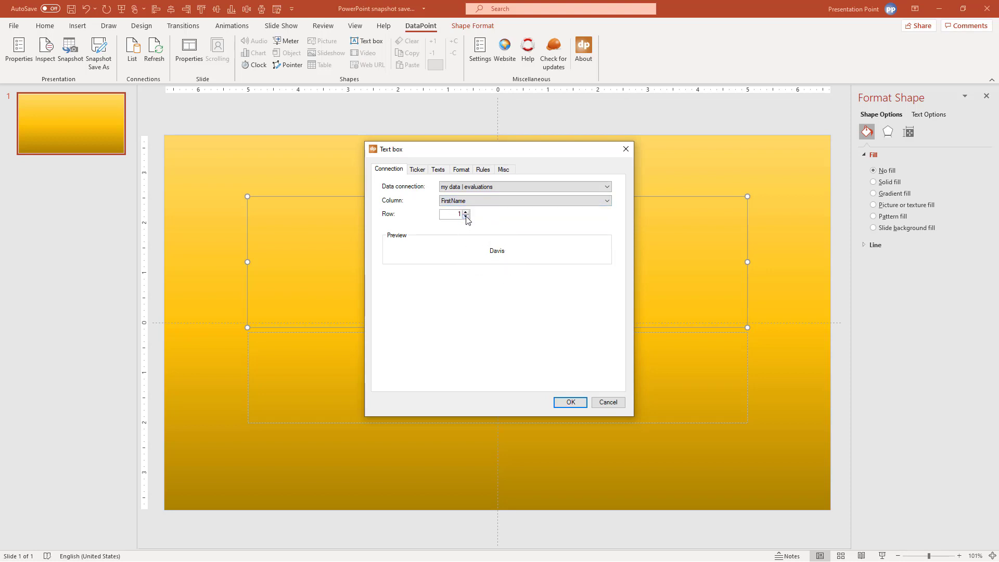
left_click(562, 404)
left_click(533, 340)
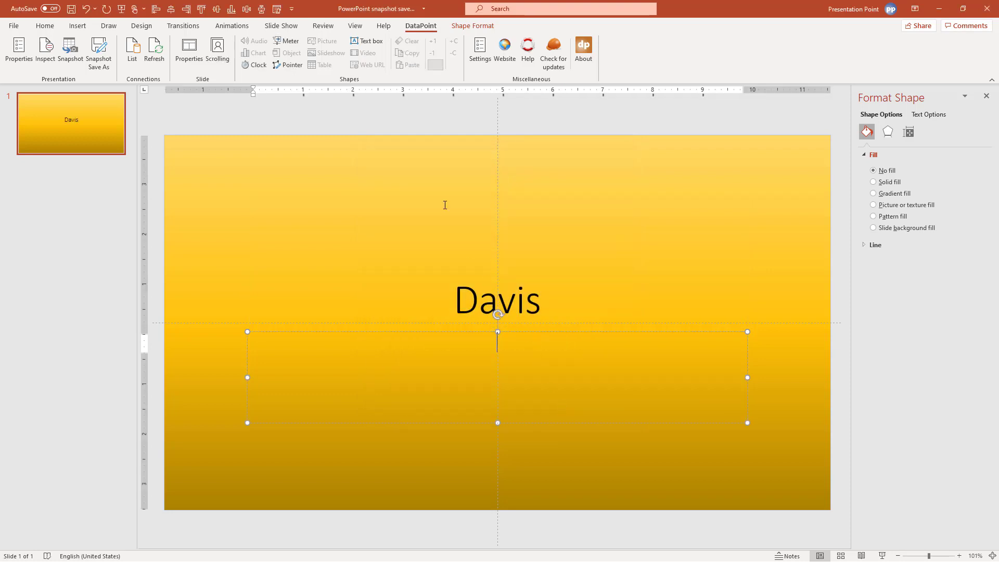
Delete the empty subtitle, shorten the first-name box and middle-align its text
left_click(367, 41)
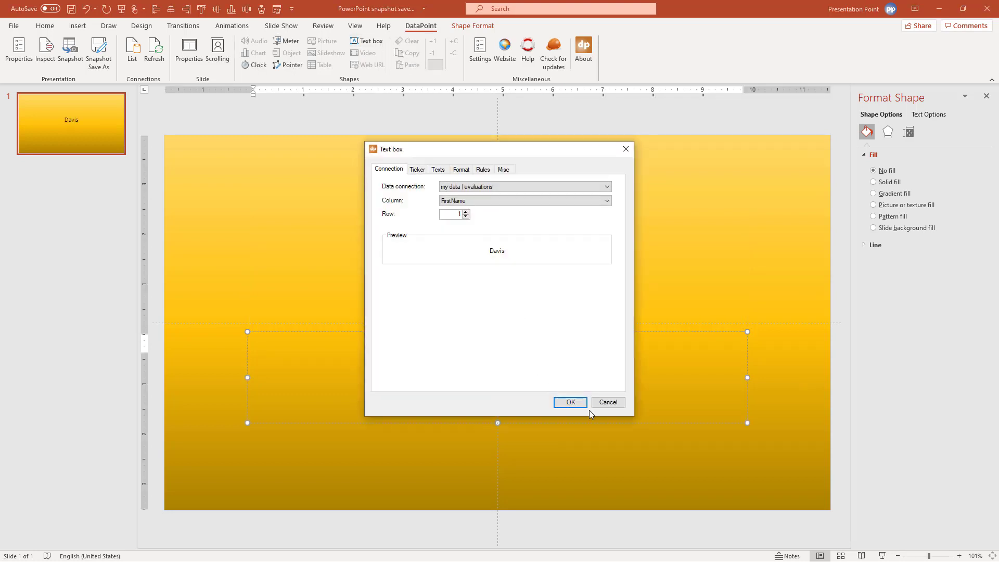
left_click(603, 403)
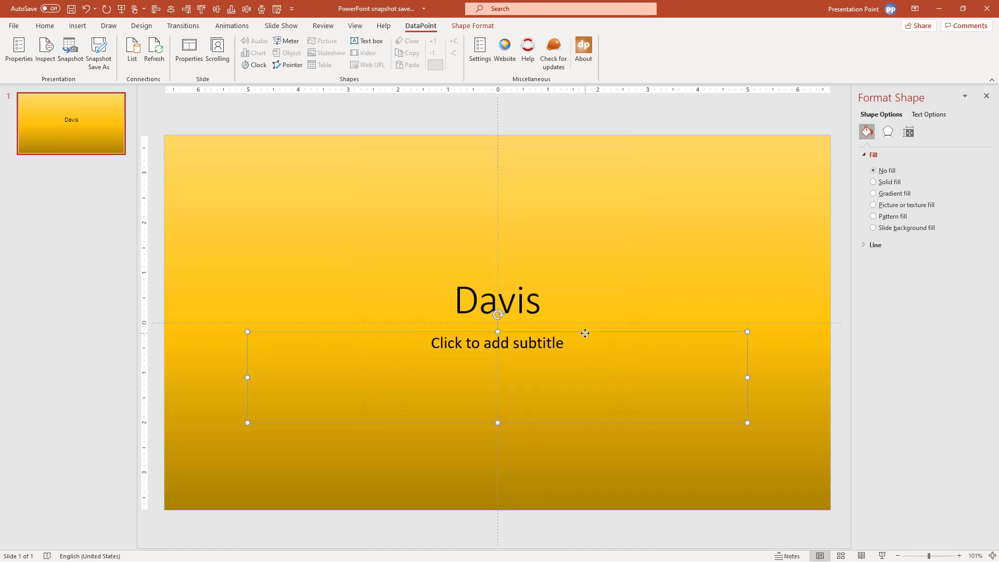
key("Delete")
left_click(523, 297)
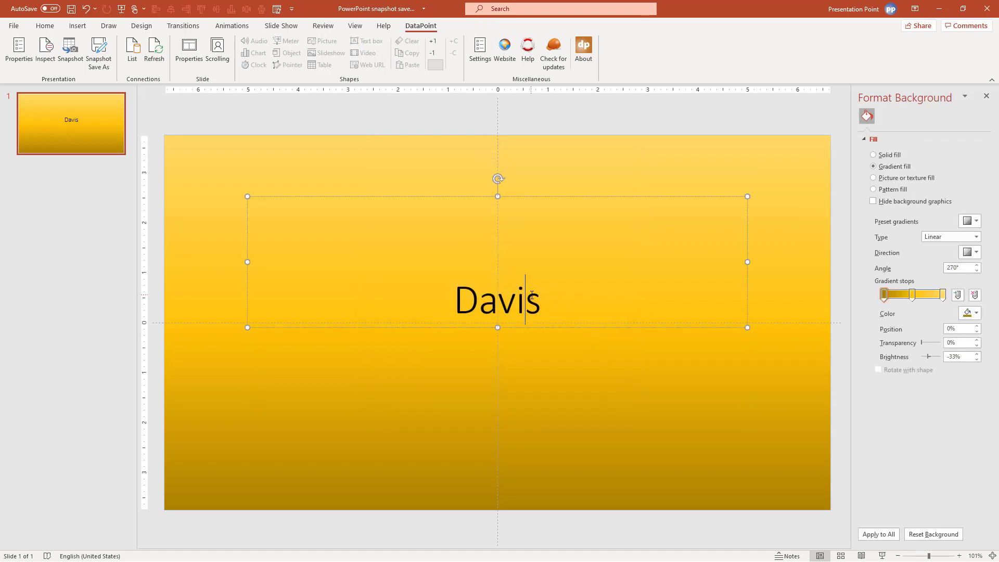
left_click(510, 195)
left_click_drag(498, 197, 497, 264)
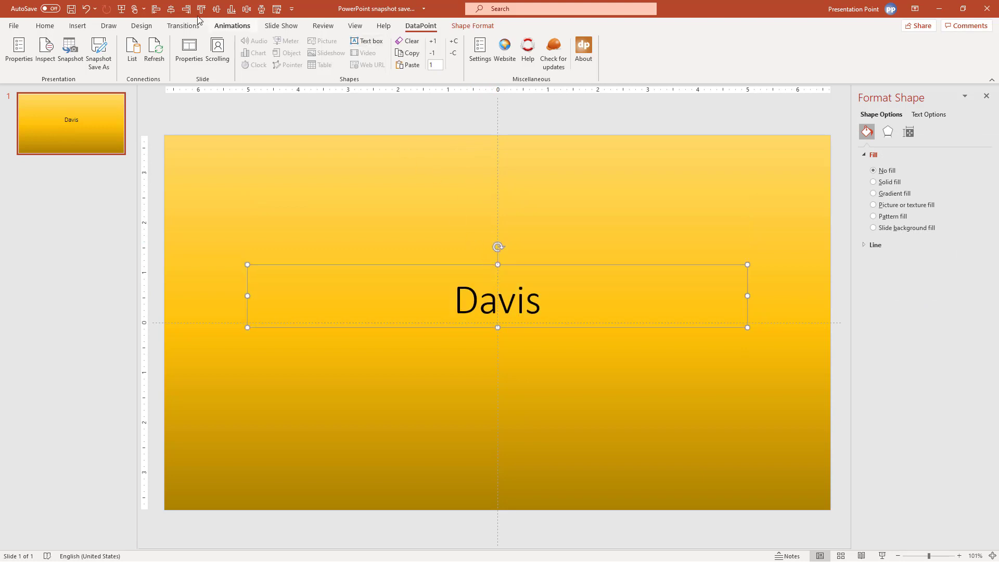
left_click(45, 25)
left_click(452, 54)
left_click(460, 107)
Duplicate the name box below and link the copy to the LastName column
left_click_drag(461, 265, 461, 308, "ctrl")
left_click(426, 24)
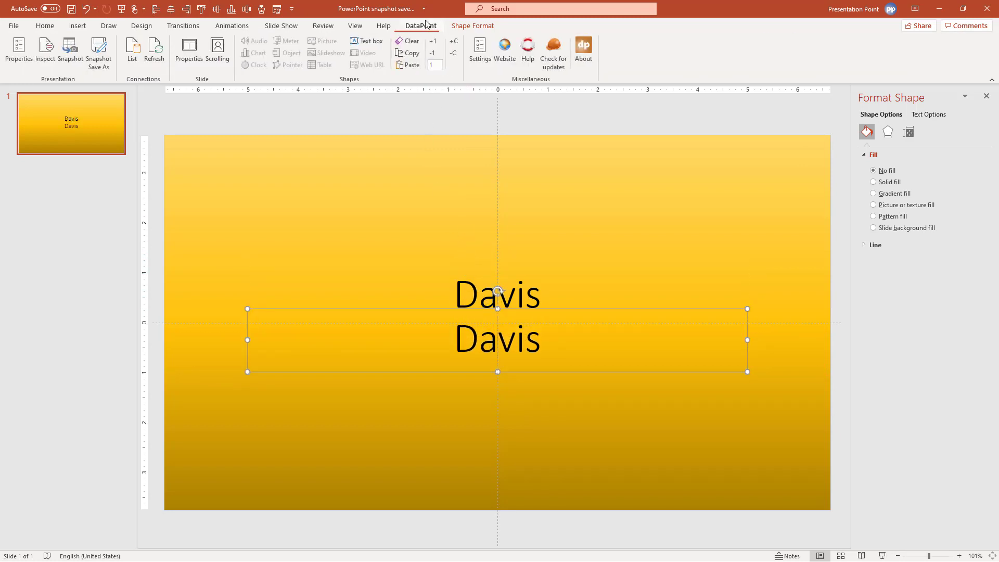
left_click(375, 43)
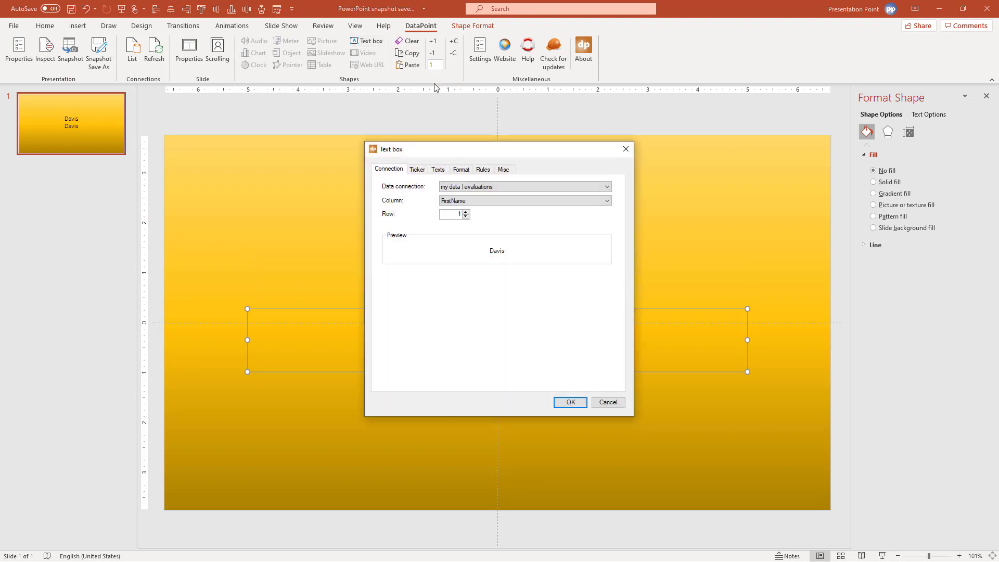
left_click(477, 201)
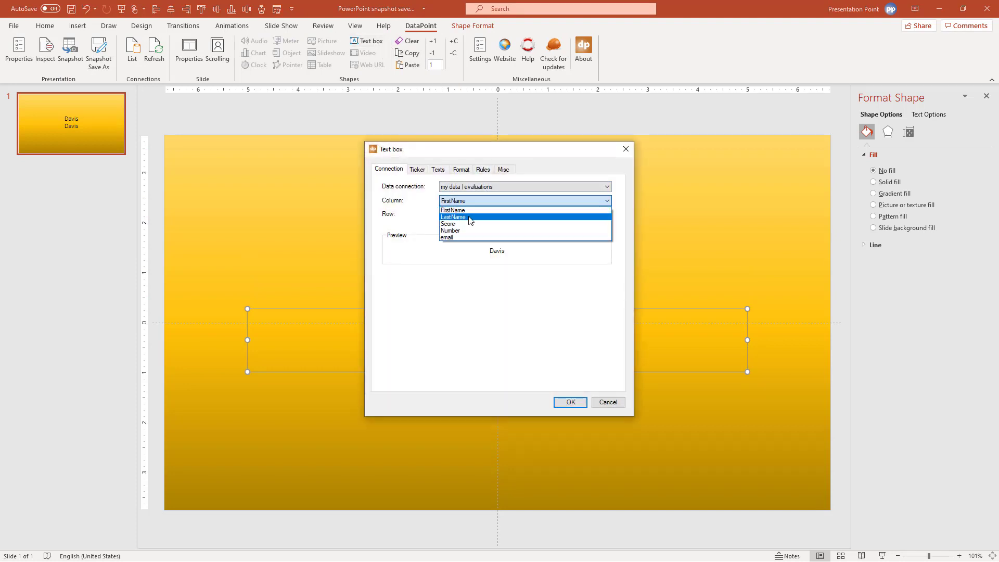
left_click(472, 217)
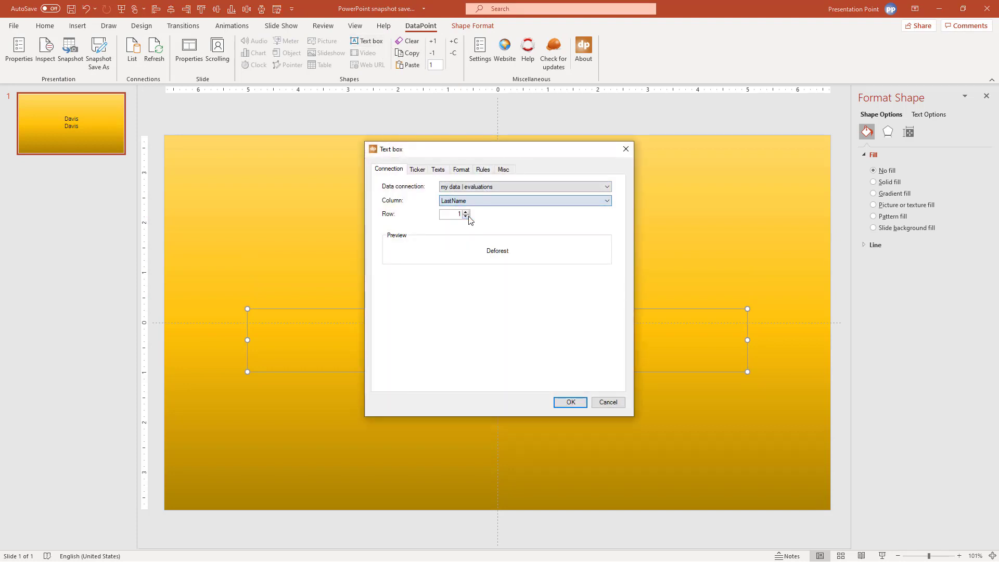
left_click(571, 402)
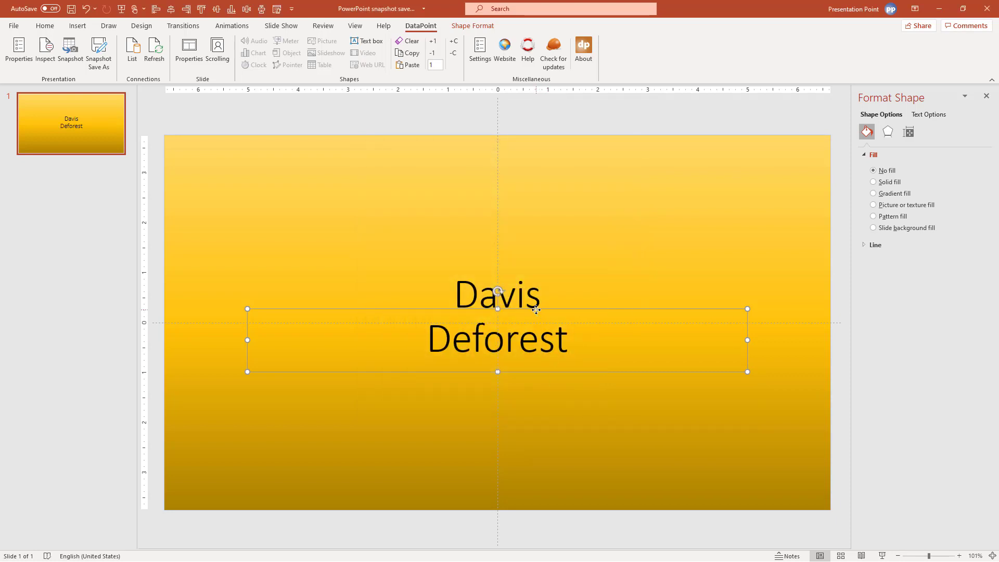
Stretch both name boxes from slide centre to right edge, then move them lower together
left_click(397, 290)
left_click(279, 293)
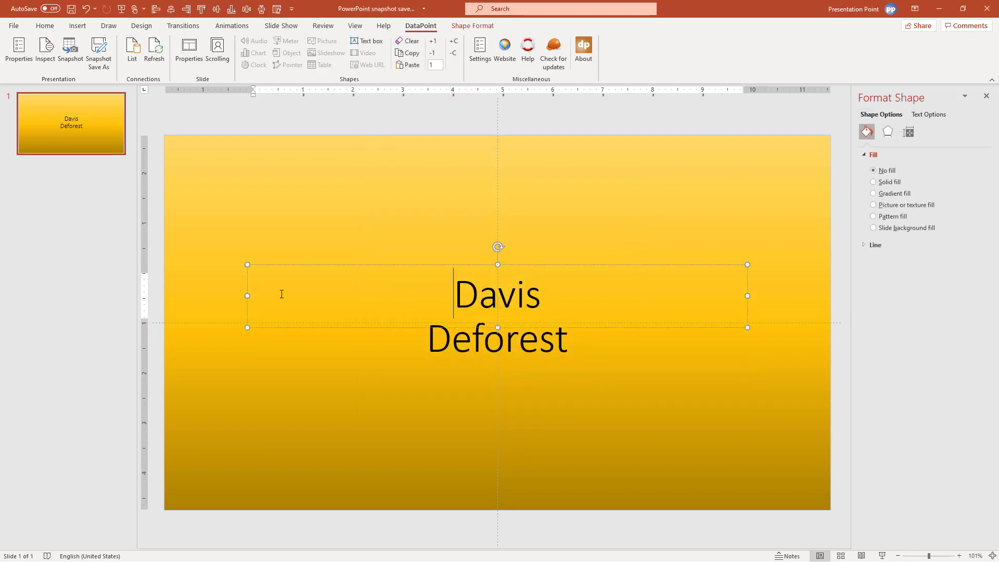
left_click_drag(247, 294, 498, 300)
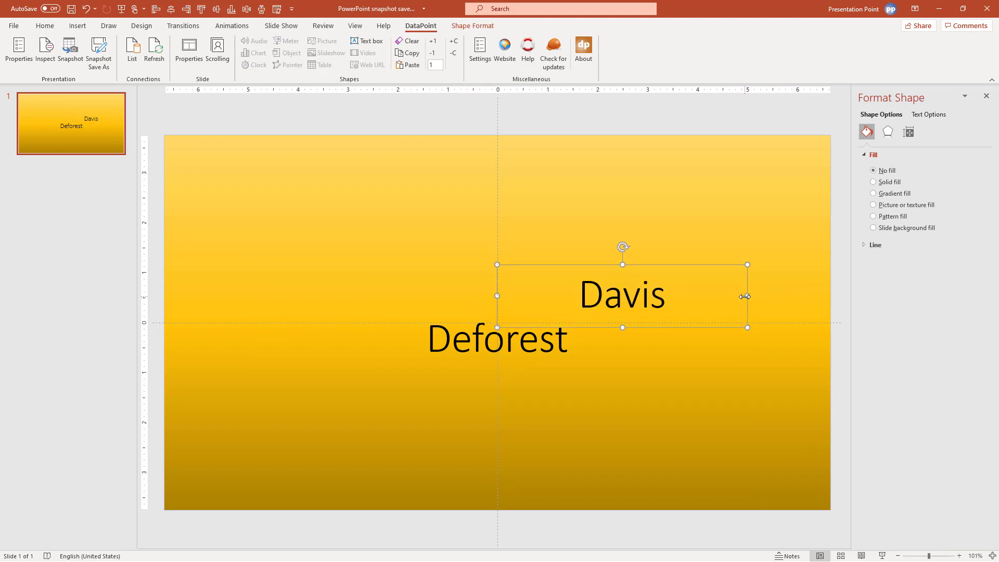
left_click_drag(745, 297, 829, 294)
left_click(526, 345)
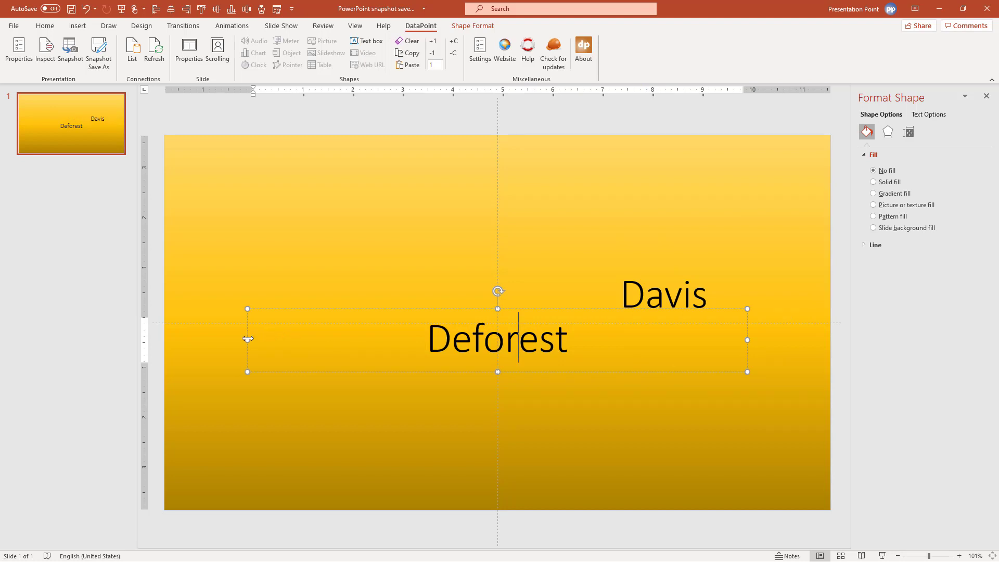
left_click_drag(247, 339, 497, 349)
left_click_drag(748, 339, 830, 340)
left_click(694, 293, "shift")
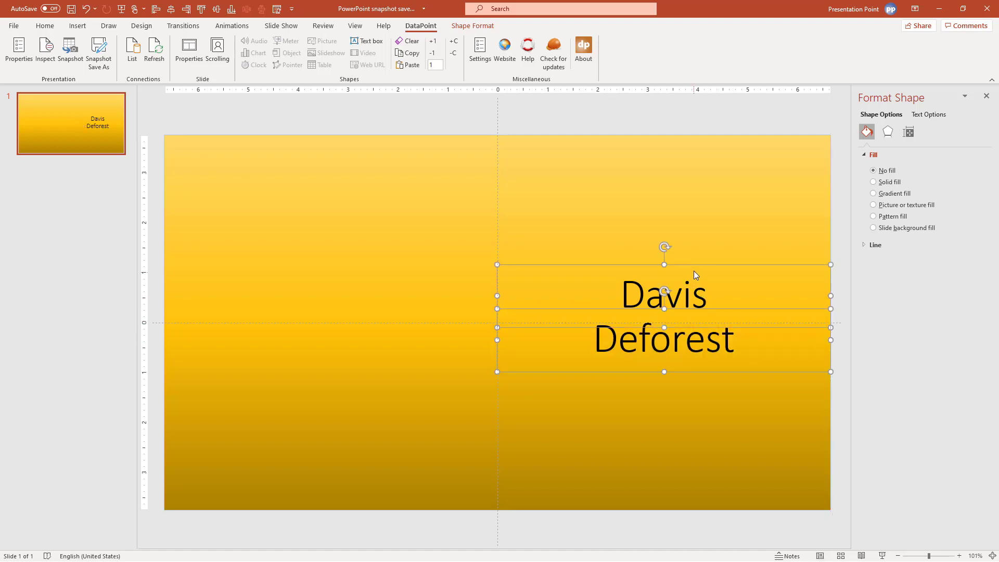
left_click_drag(692, 264, 692, 319)
Duplicate the first-name box to the top right of the slide
left_click(451, 355)
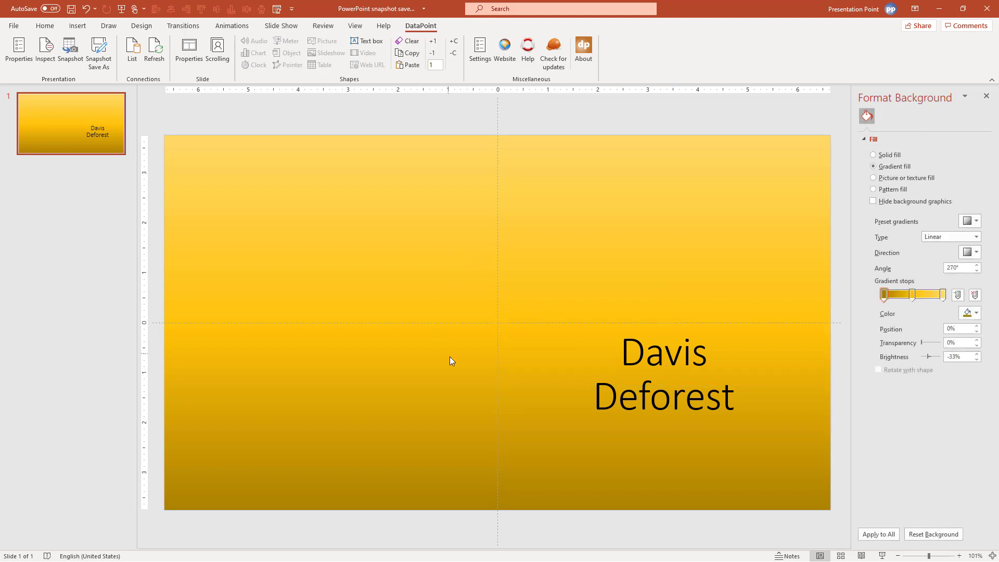
left_click(674, 323)
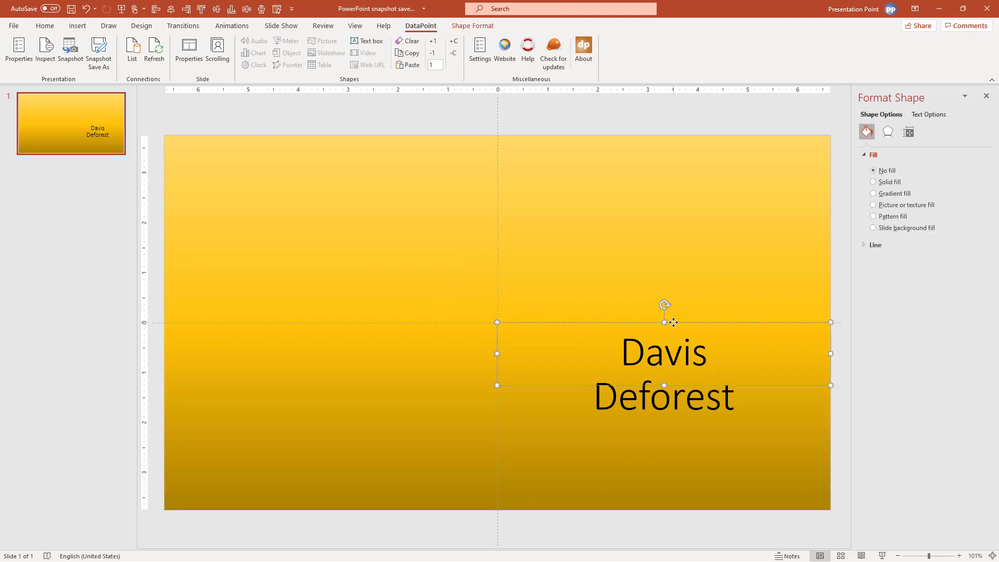
left_click_drag(674, 324, 695, 191)
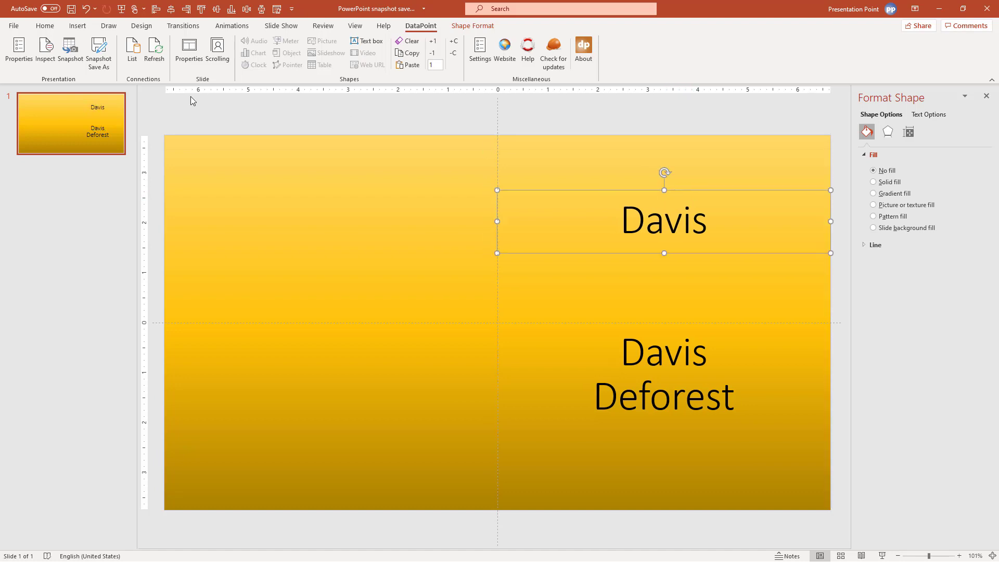
Link the top-right copy to the Score column in Percentage format, showing 17%
left_click(368, 42)
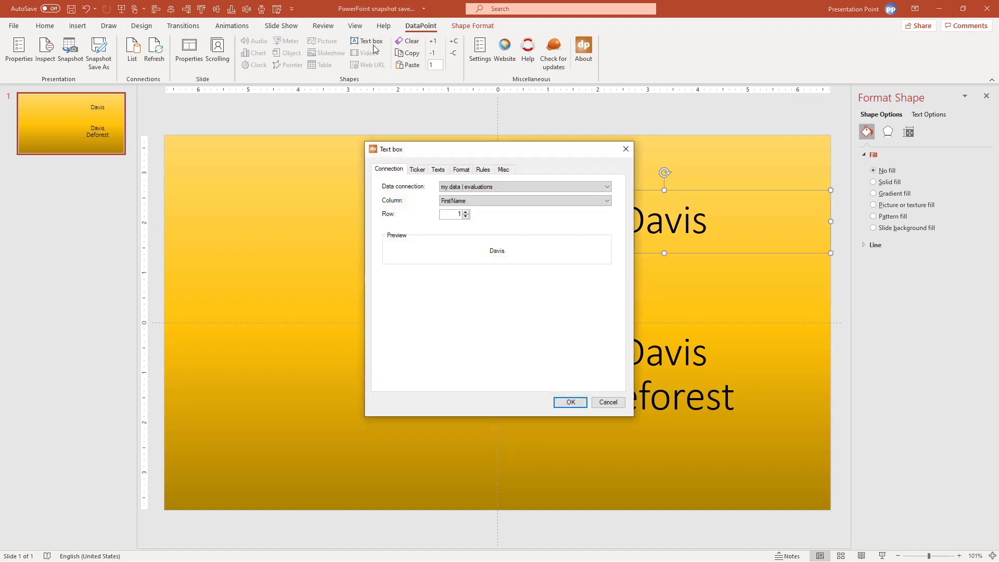
left_click(459, 204)
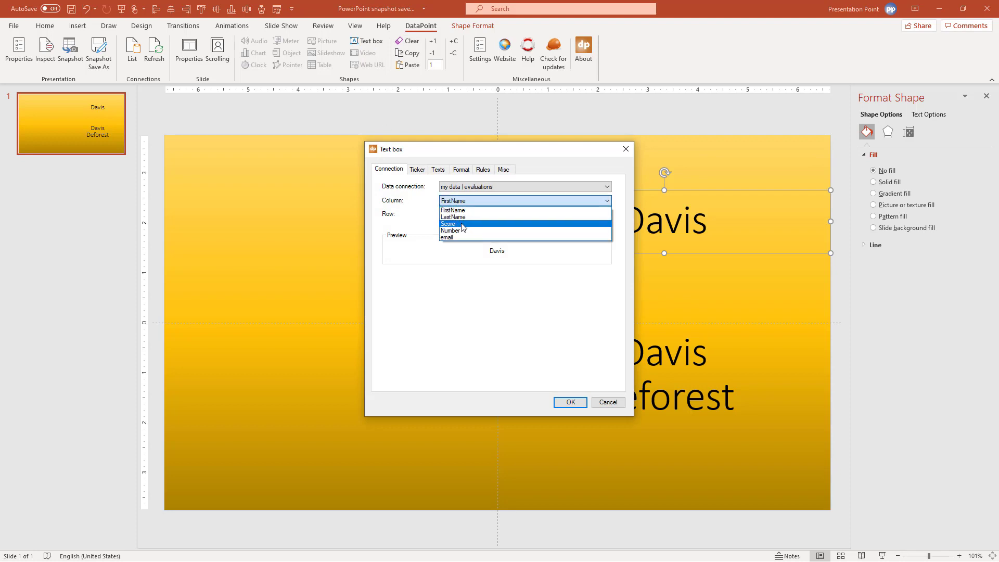
left_click(462, 225)
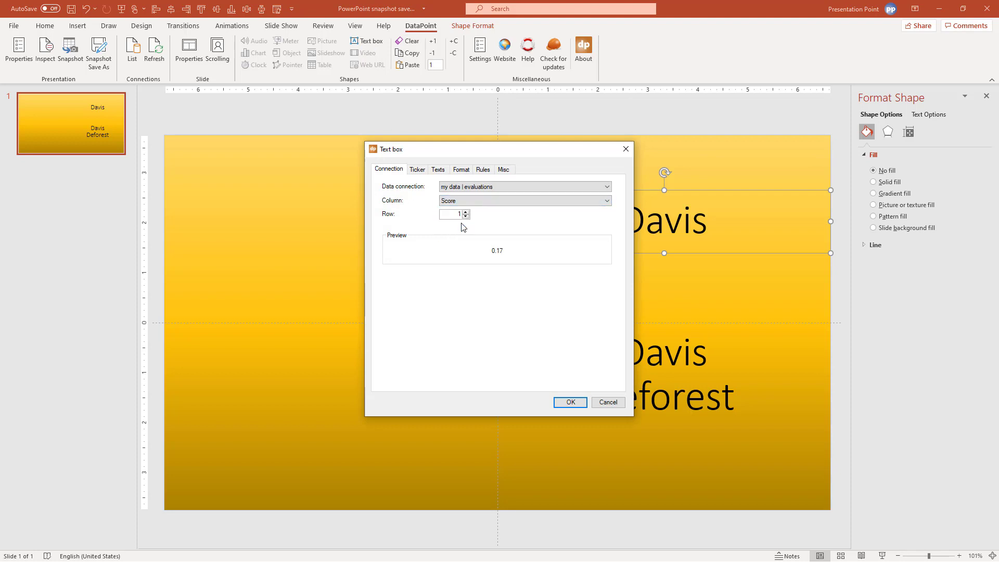
left_click(461, 171)
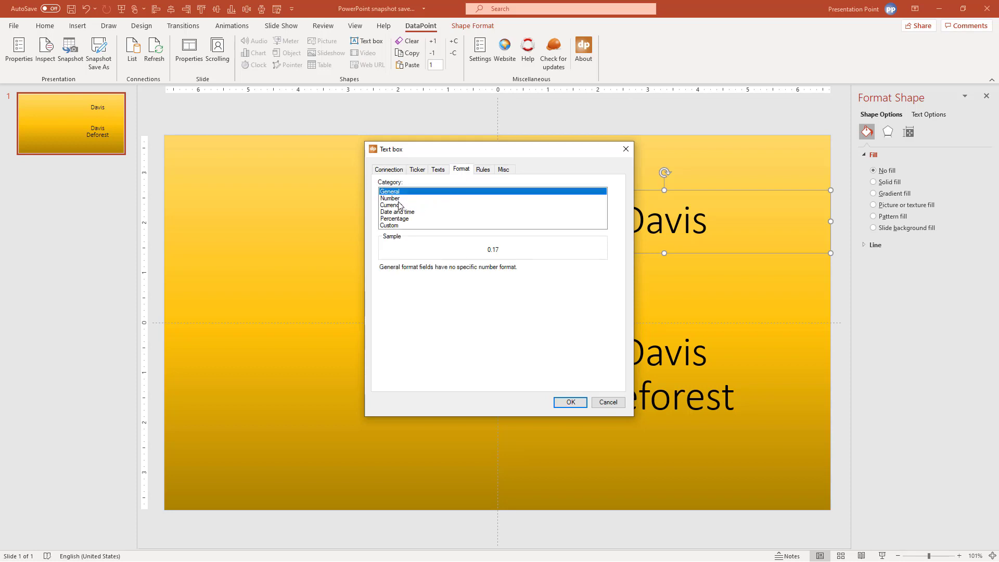
left_click(396, 218)
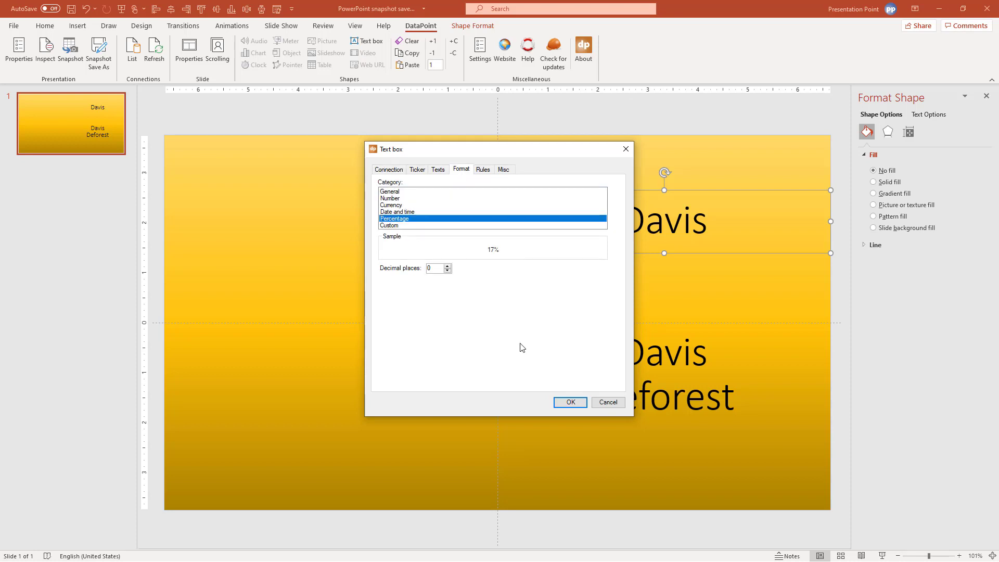
left_click(568, 403)
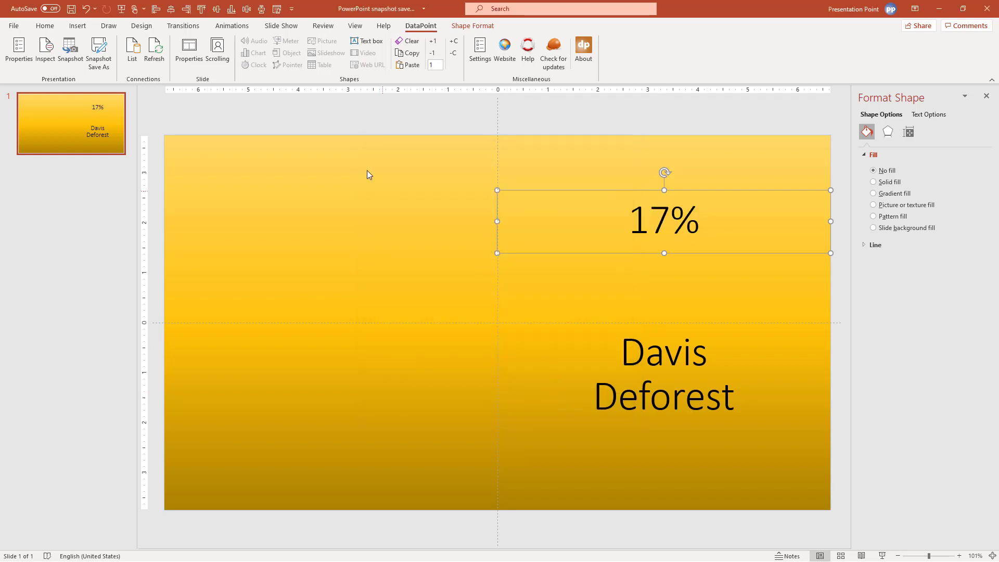
Make the 17% score bold, shadowed and white
left_click(44, 26)
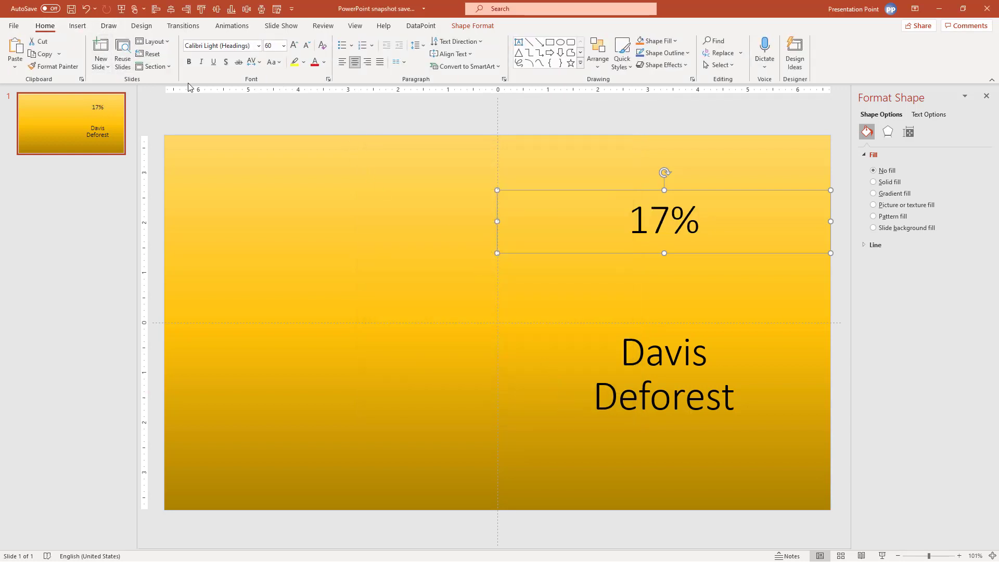
left_click(187, 62)
left_click(226, 62)
left_click(324, 64)
left_click(319, 90)
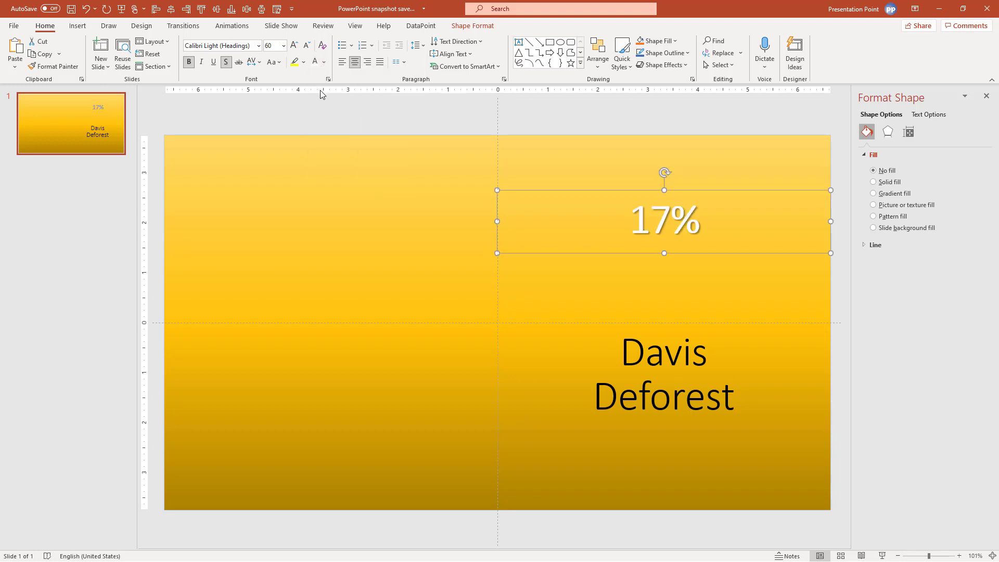
Enlarge the 17% score's font to 138 points
left_click(294, 45)
left_click(294, 46)
left_click(294, 45)
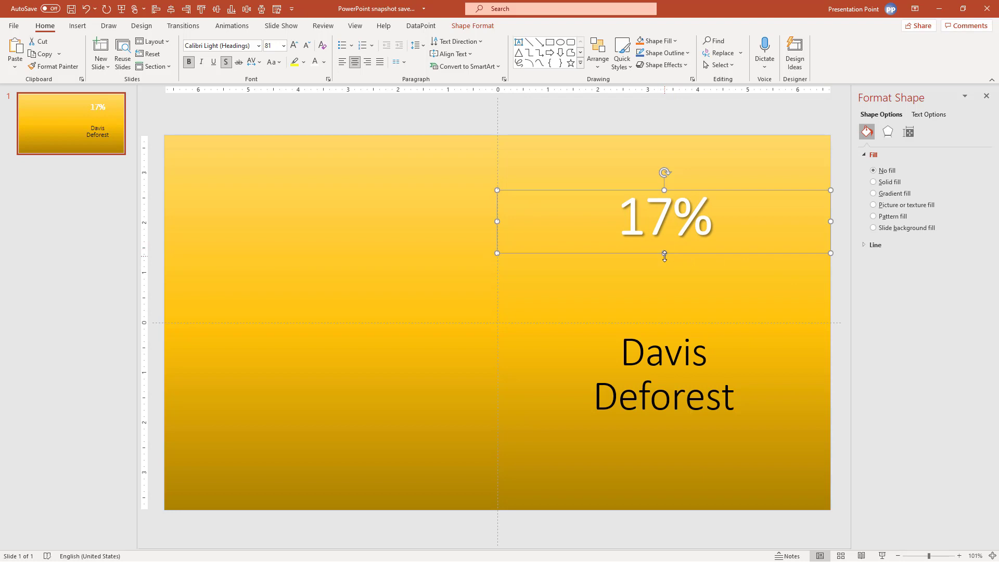
left_click_drag(665, 256, 669, 306)
left_click(549, 183)
key("ctrl+z")
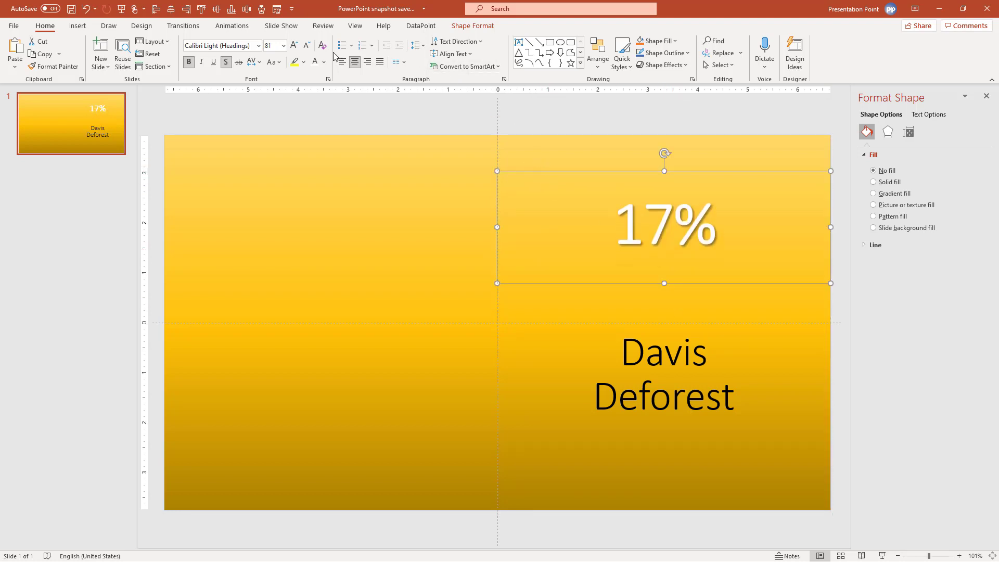
left_click(294, 45)
left_click(294, 46)
left_click(294, 45)
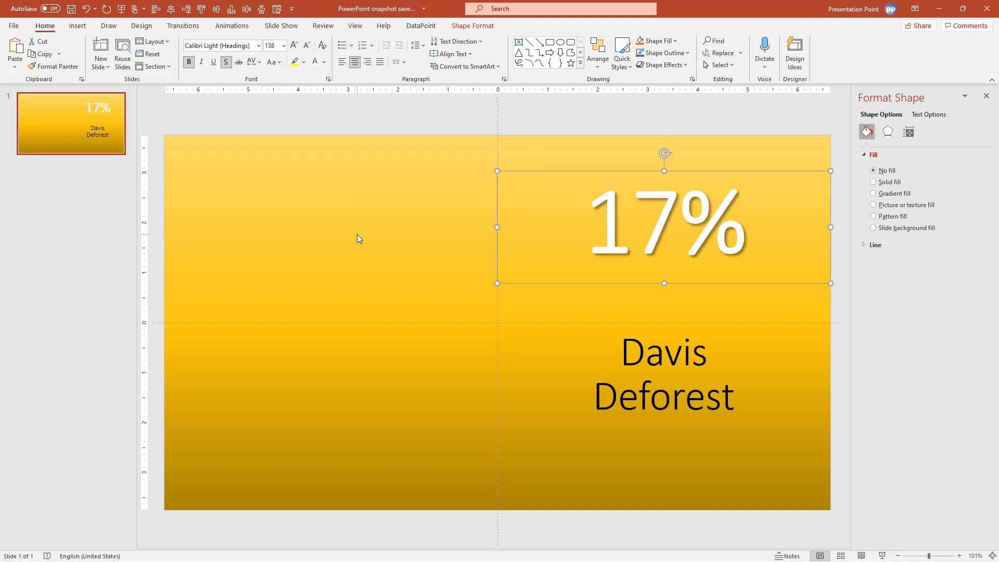
left_click(308, 140)
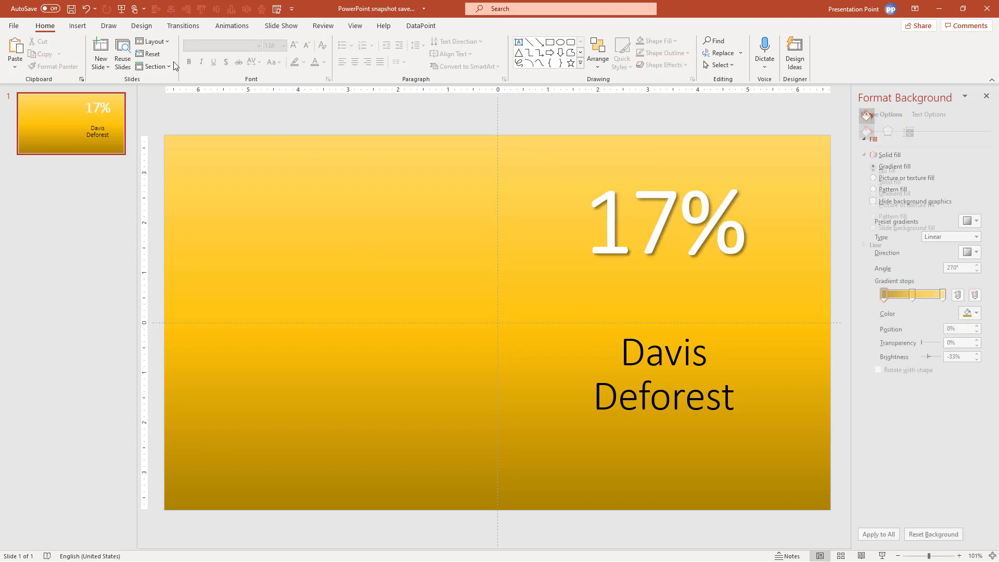
Insert tp.png from this device, shrink it and place it at the slide's upper left
left_click(77, 26)
left_click(98, 52)
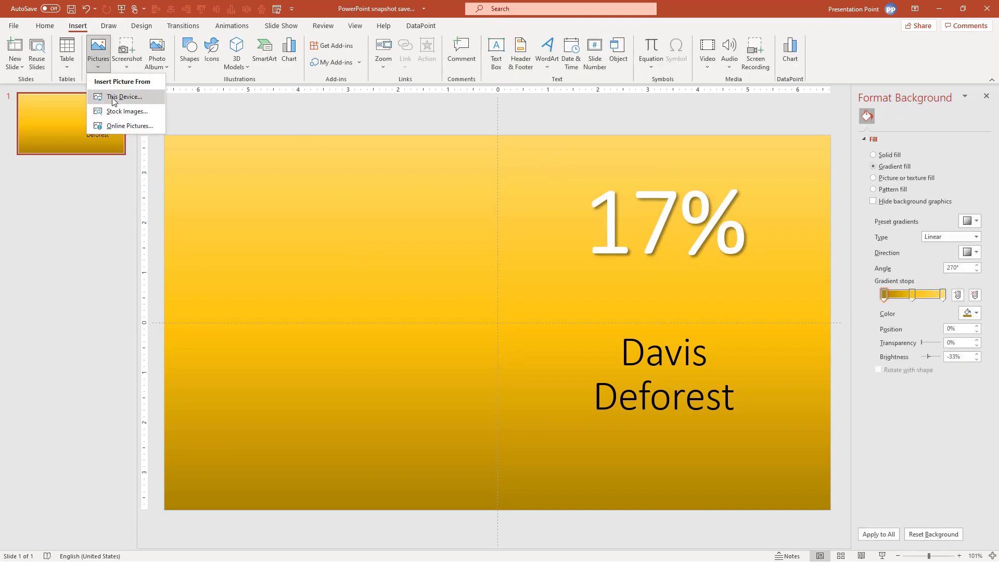
left_click(114, 97)
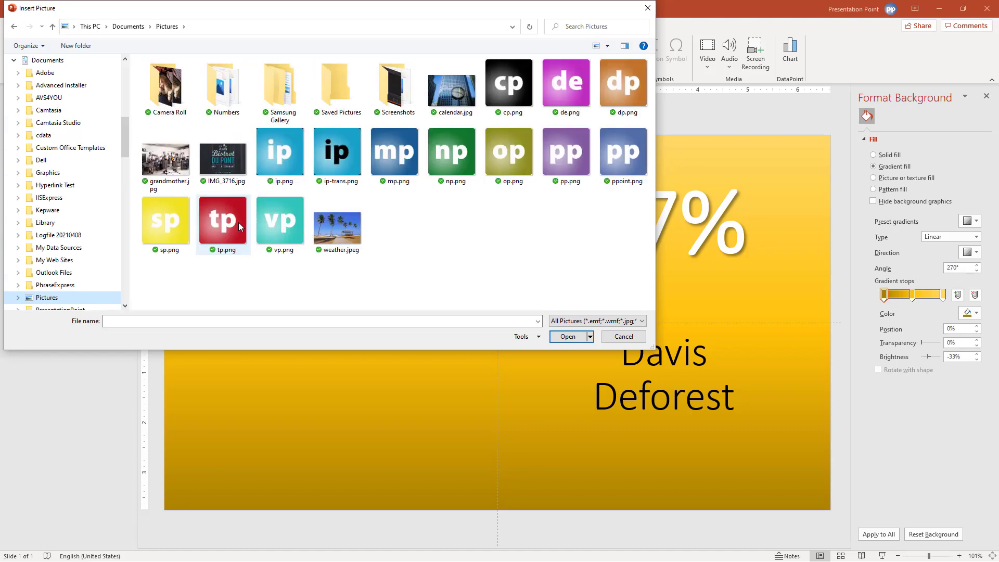
double_click(245, 220)
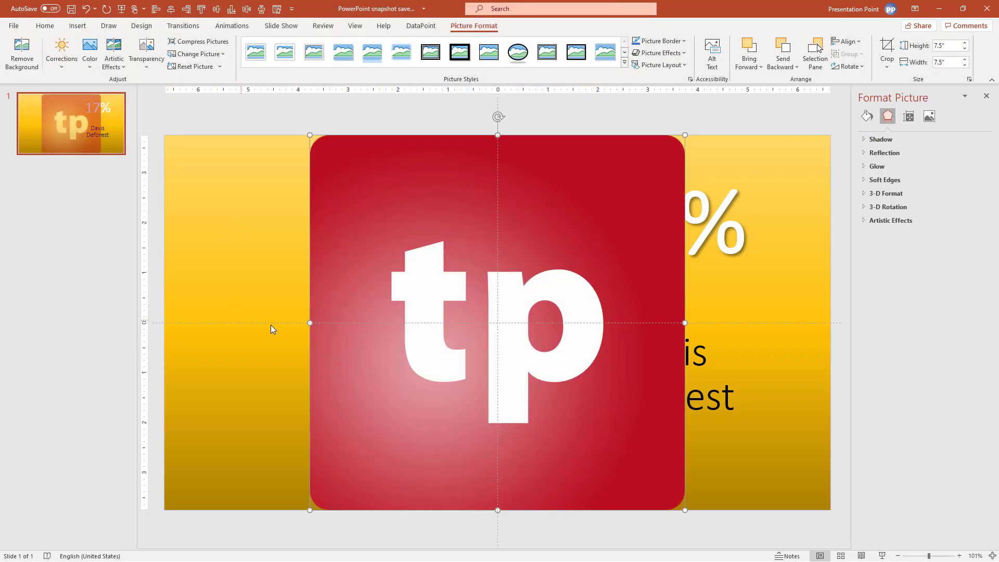
left_click_drag(685, 509, 443, 263)
left_click_drag(377, 203, 325, 272)
Convert the tp logo into a DataPoint picture linked to evaluations, column FirstName
left_click(421, 26)
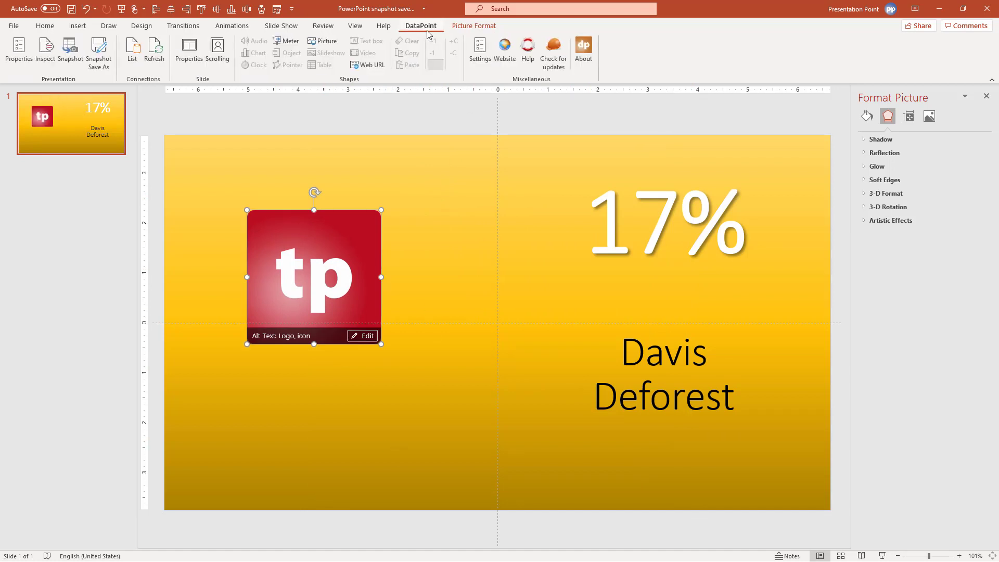
left_click(326, 41)
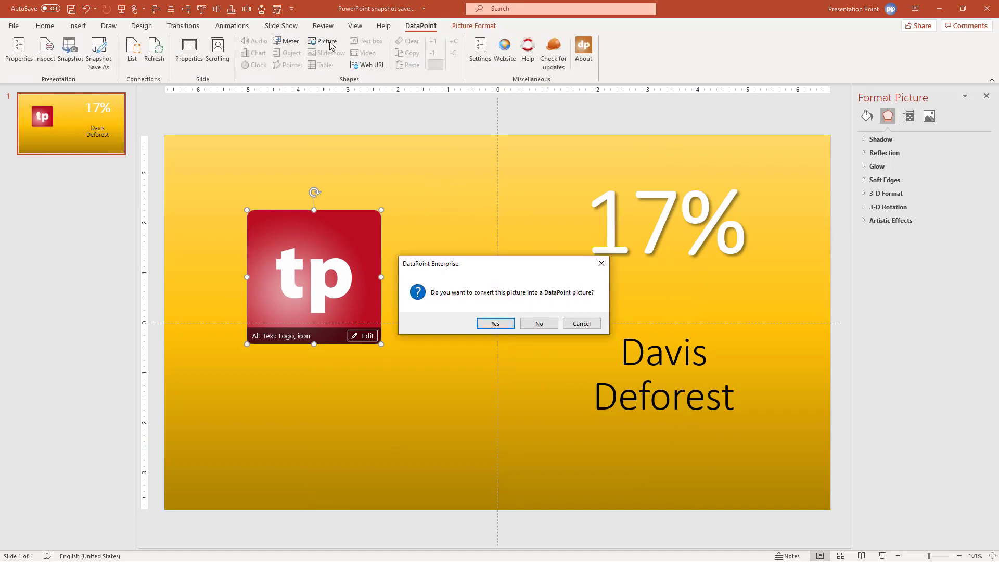
left_click(488, 326)
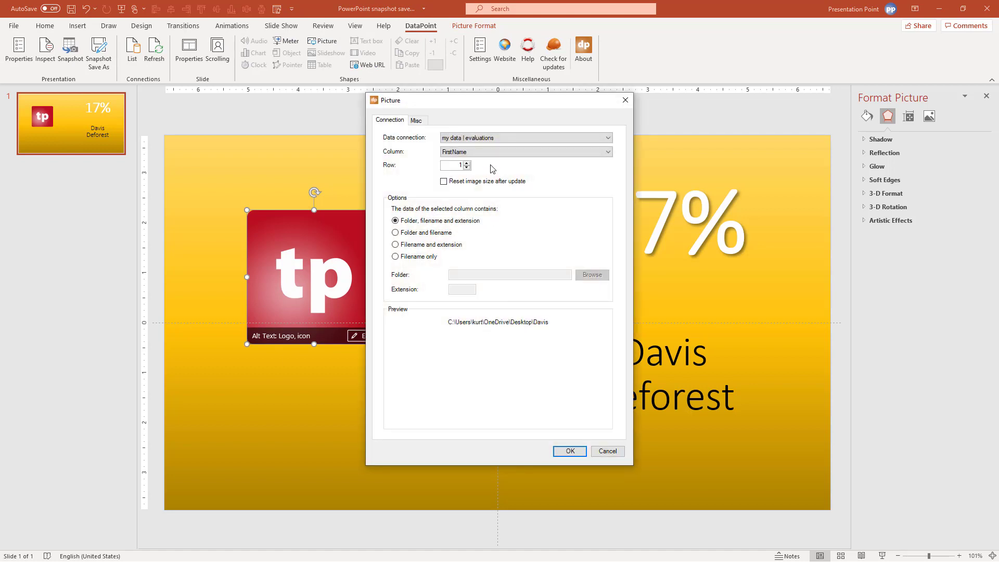
left_click(488, 137)
left_click(485, 145)
left_click(484, 152)
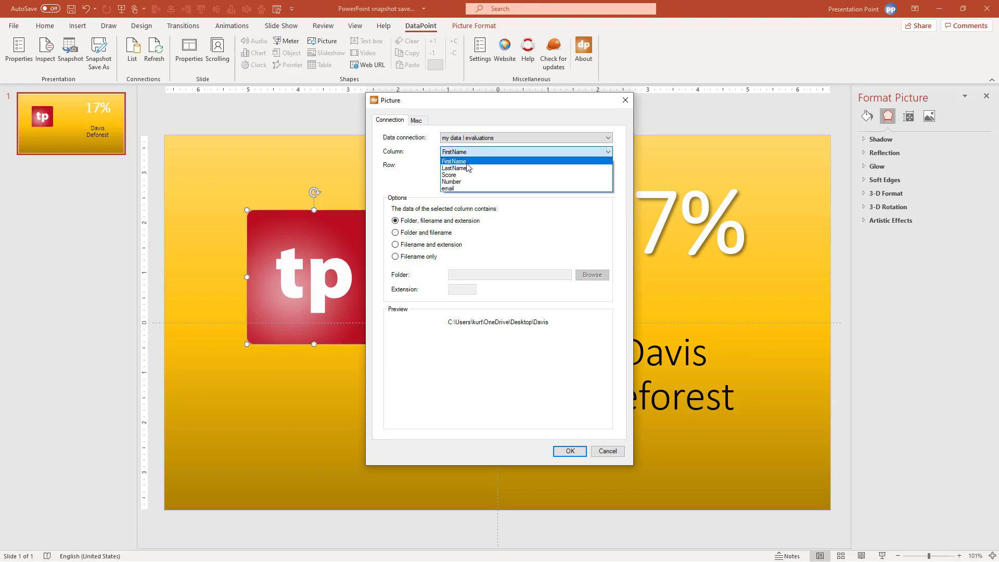
left_click(478, 161)
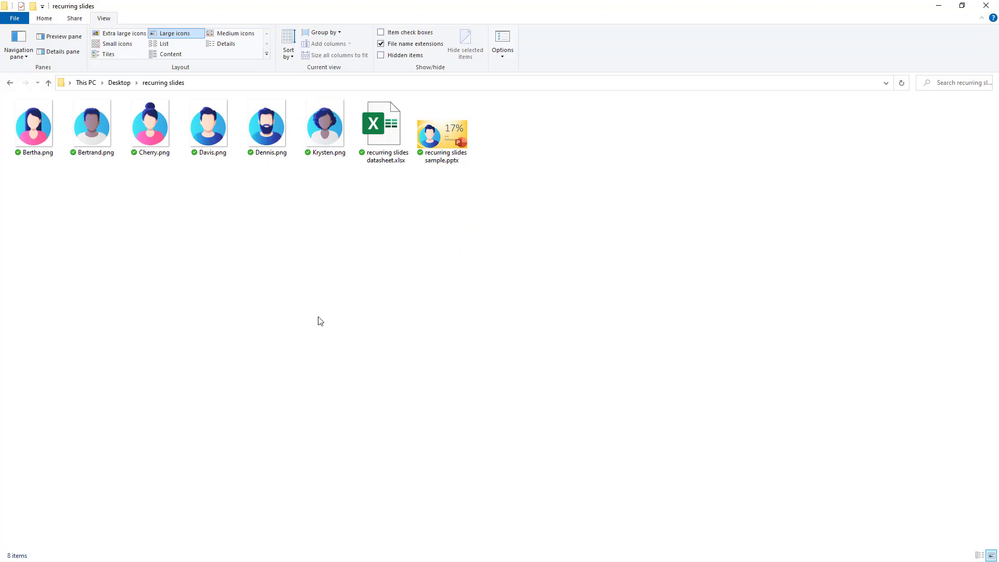
Show the recurring slides avatars as extra large icons, check the folder path, then minimize Explorer
left_click(124, 34)
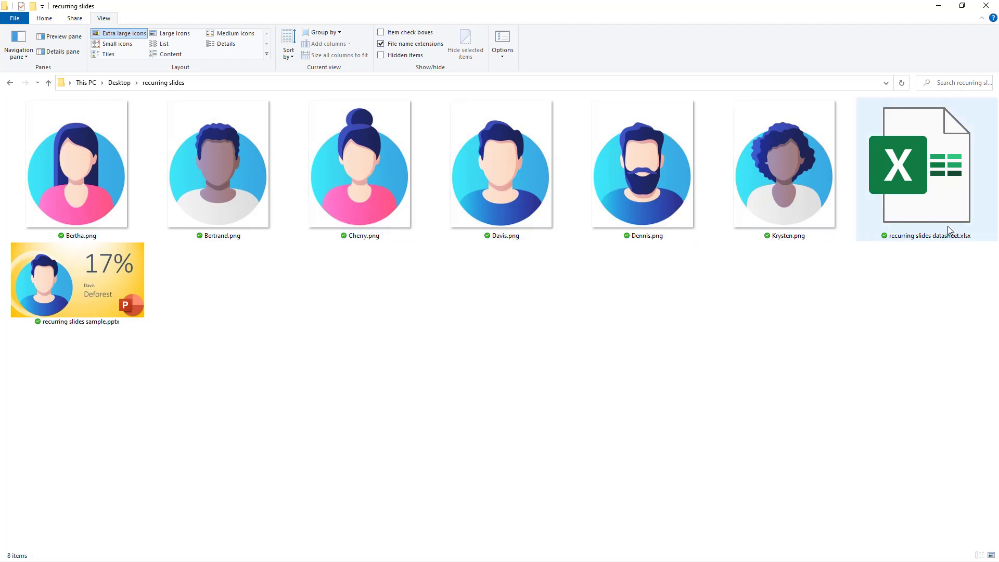
mouse_move(726, 191)
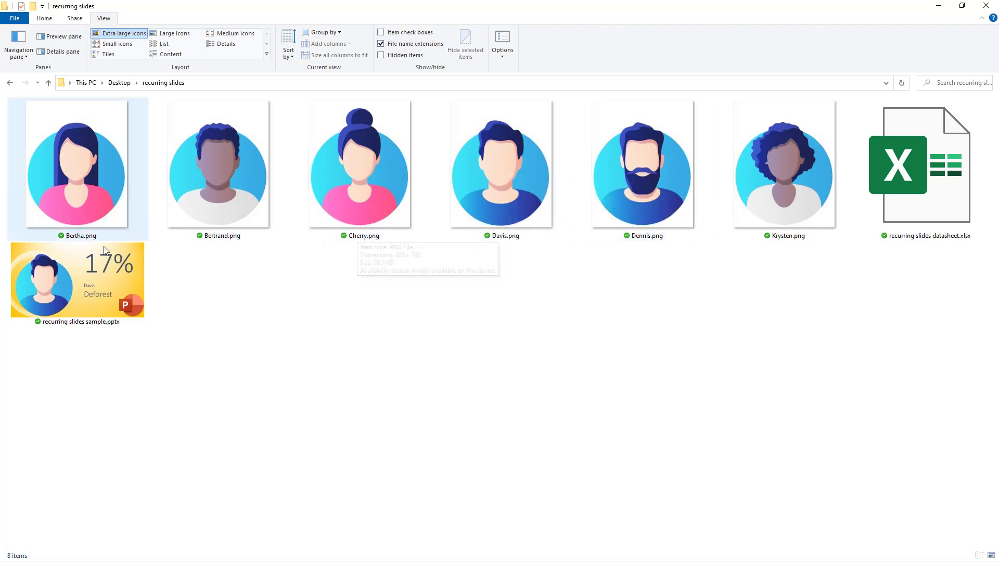
left_click(265, 84)
left_click(335, 401)
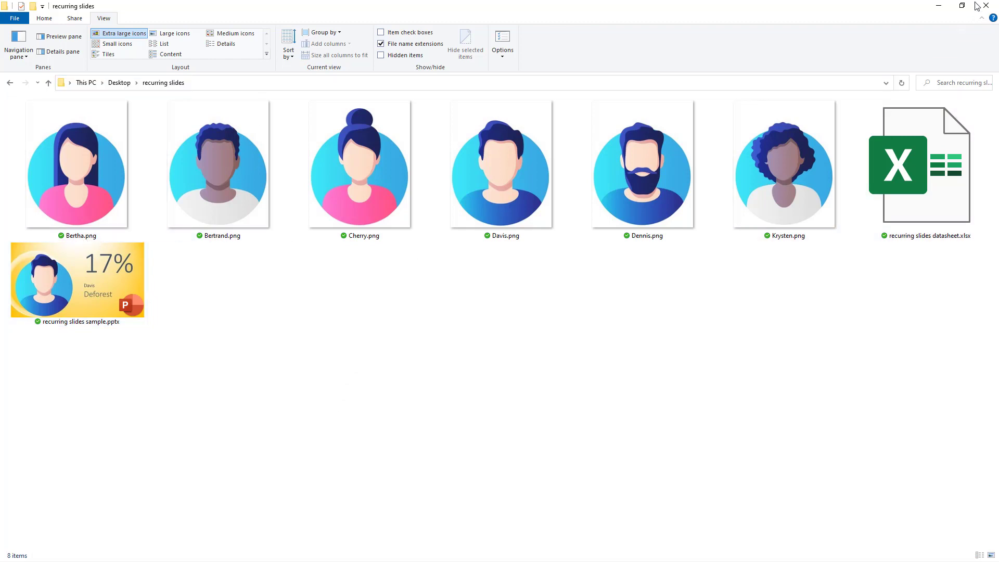
left_click(937, 5)
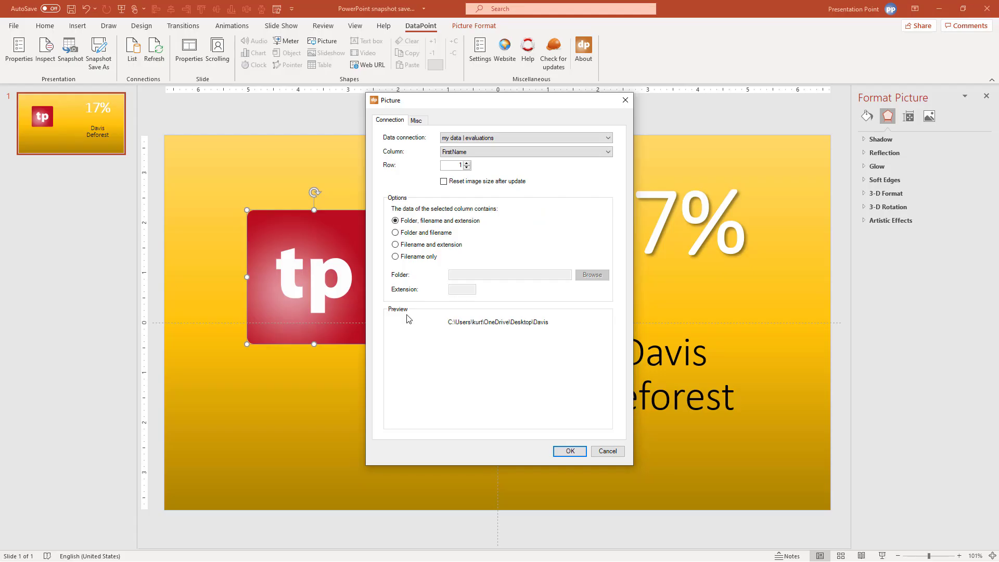
Keep FirstName as the picture's data column and treat its values as file names only
left_click(449, 155)
left_click(448, 157)
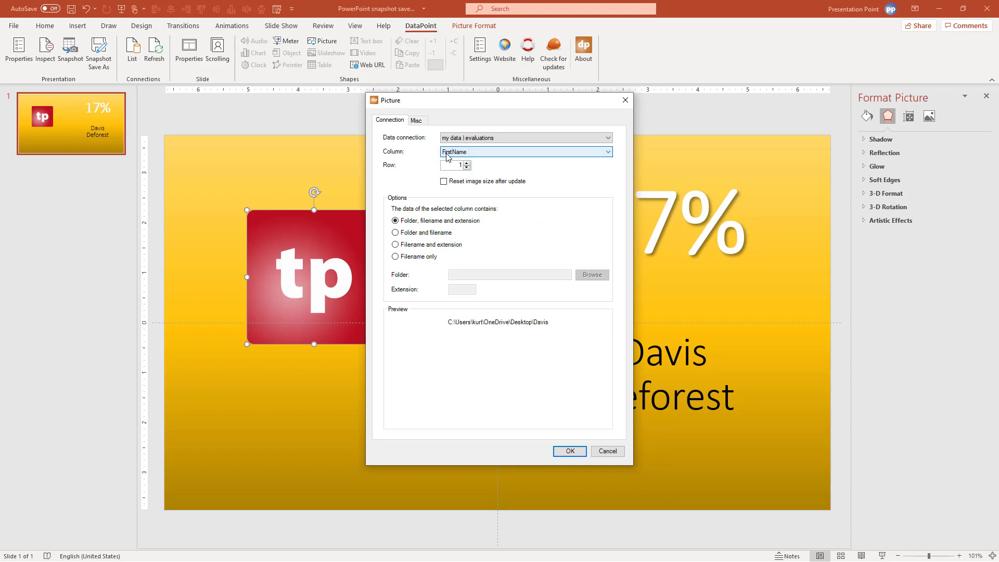
left_click(447, 155)
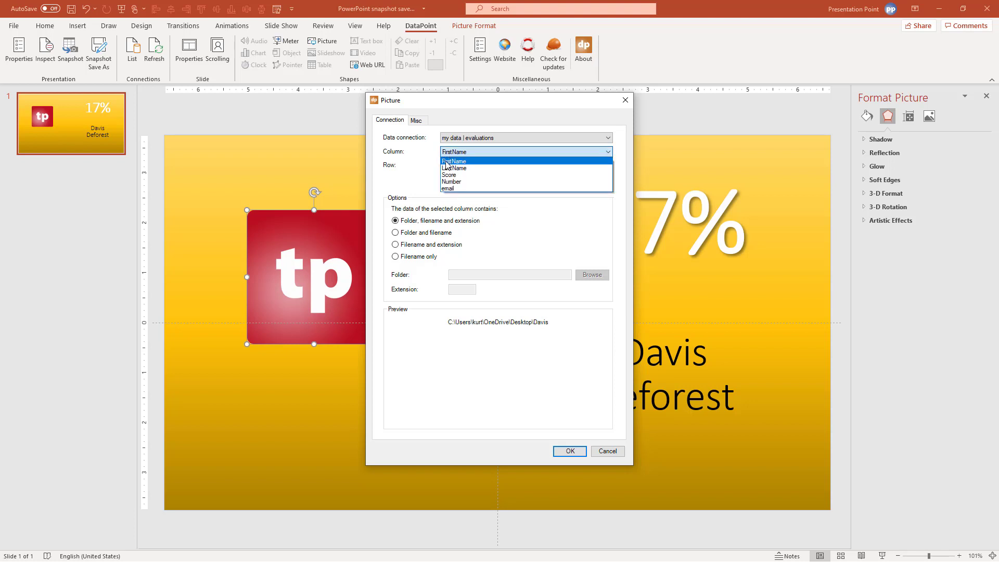
left_click(447, 165)
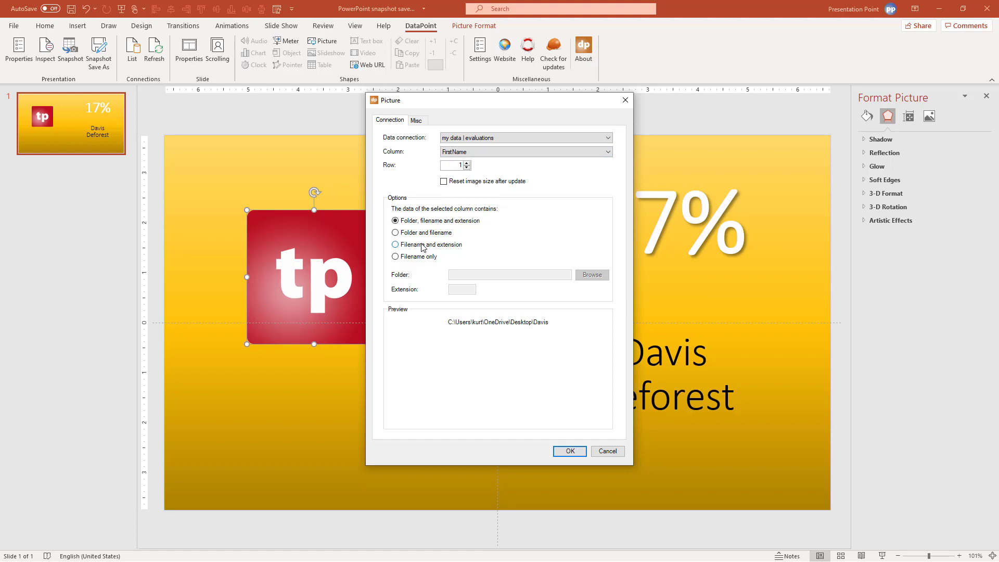
left_click(419, 256)
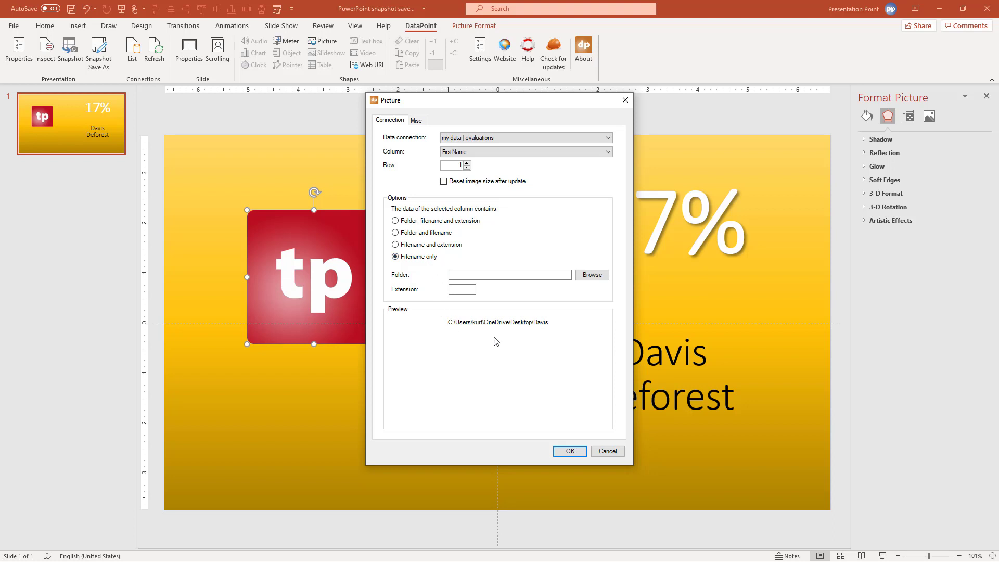
Point the picture to the recurring slides folder with extension png and apply it
left_click_drag(518, 101, 492, 104)
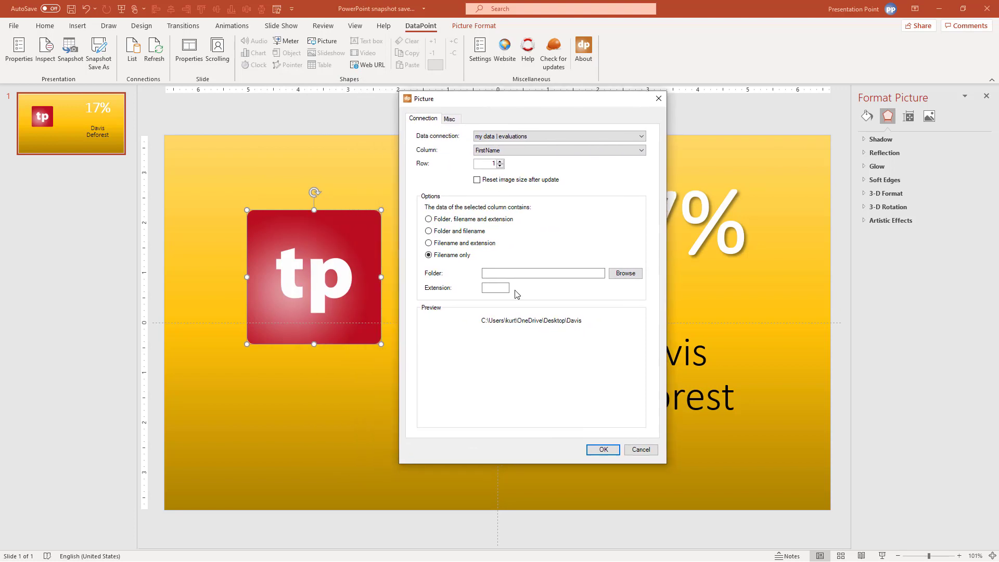
left_click(625, 273)
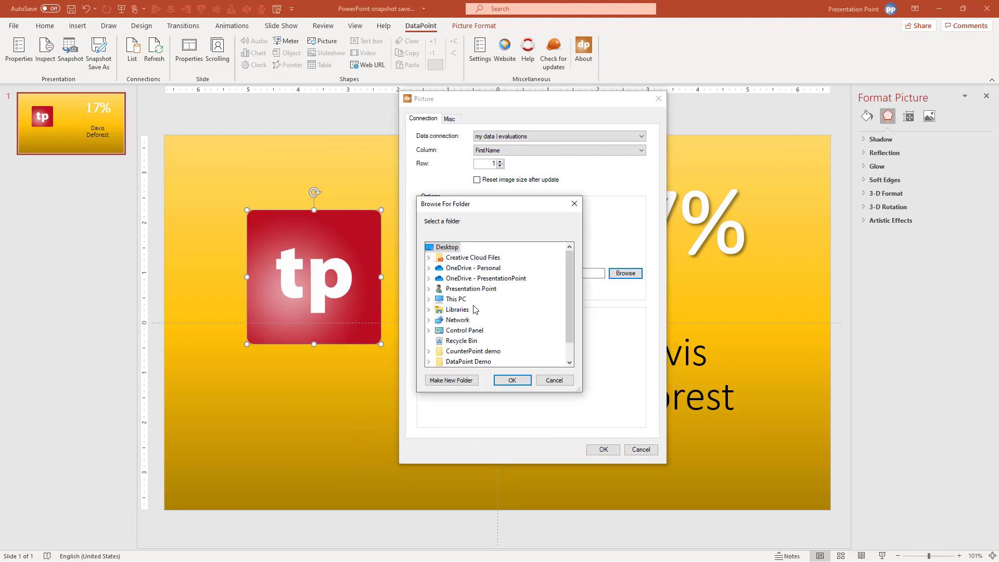
scroll(471, 346, "down", 1)
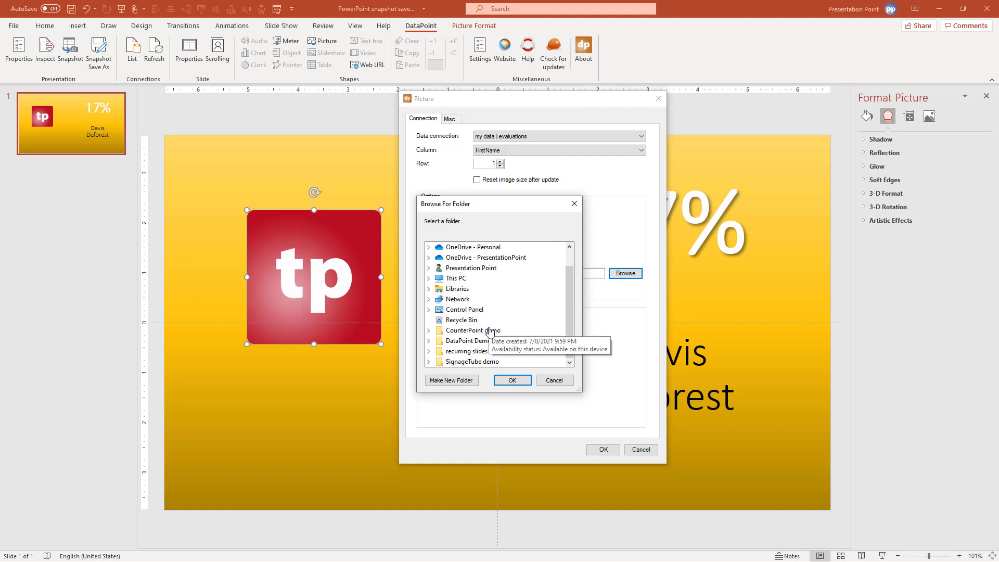
left_click(471, 352)
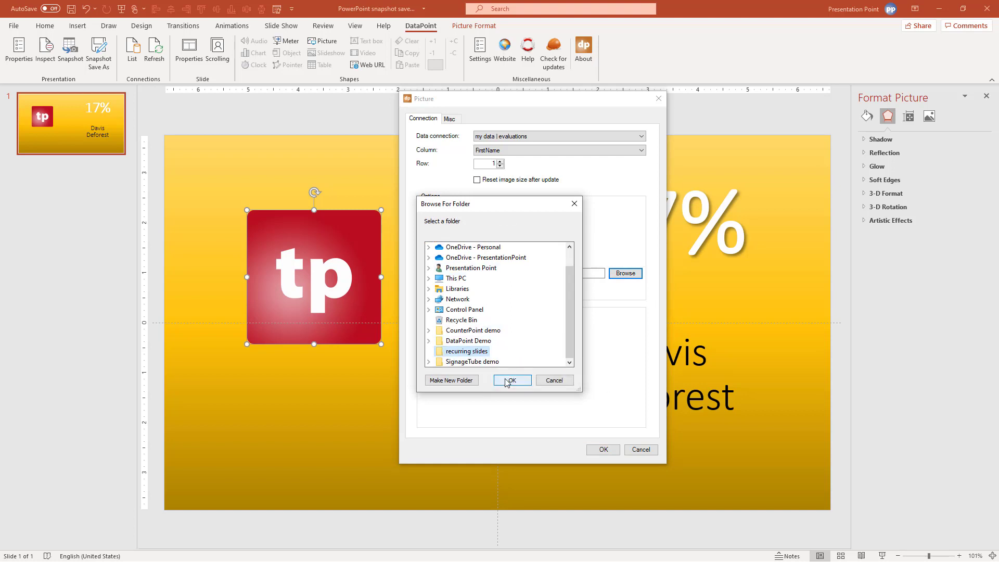
left_click(512, 380)
left_click(505, 288)
type("png")
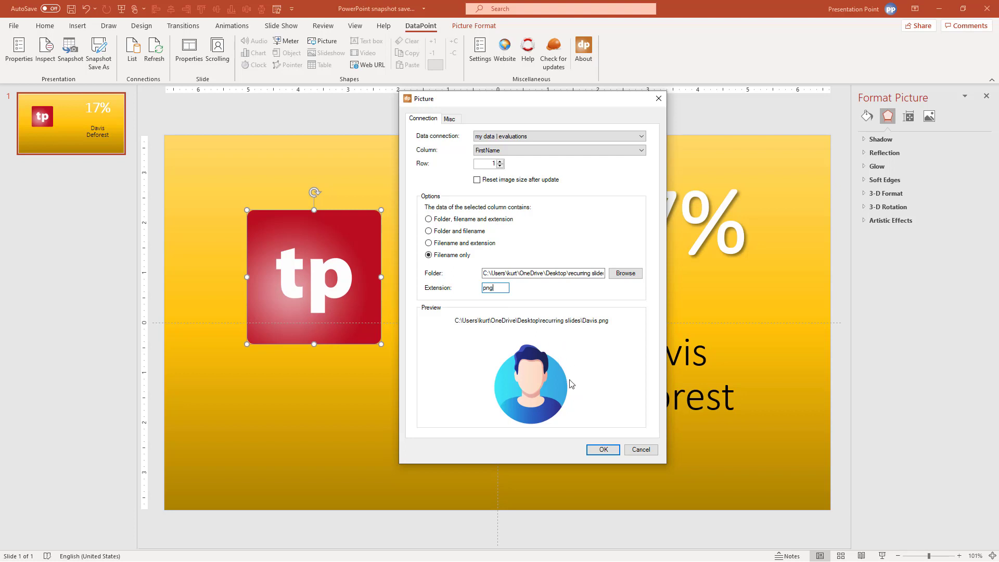
left_click(601, 449)
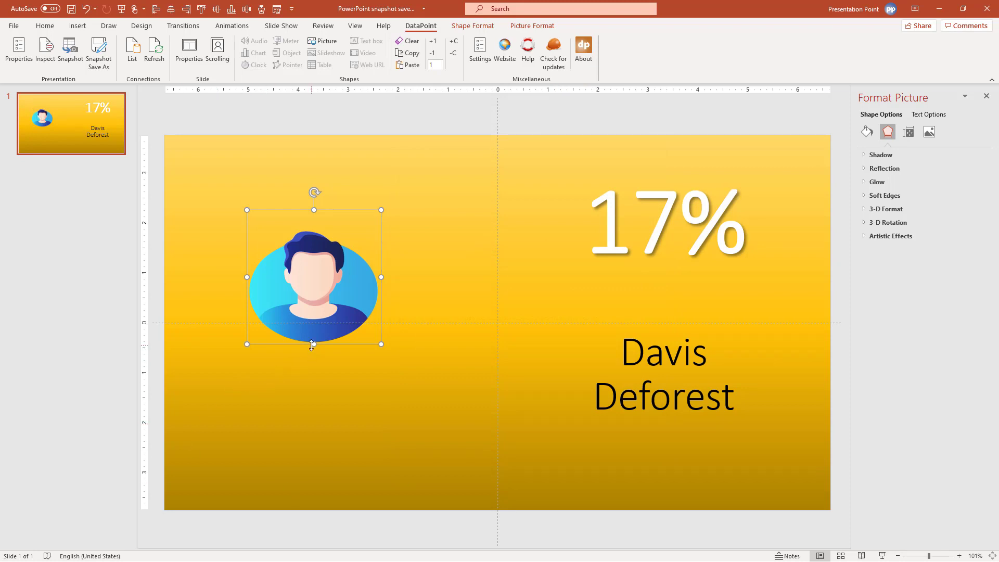
left_click_drag(312, 344, 314, 380)
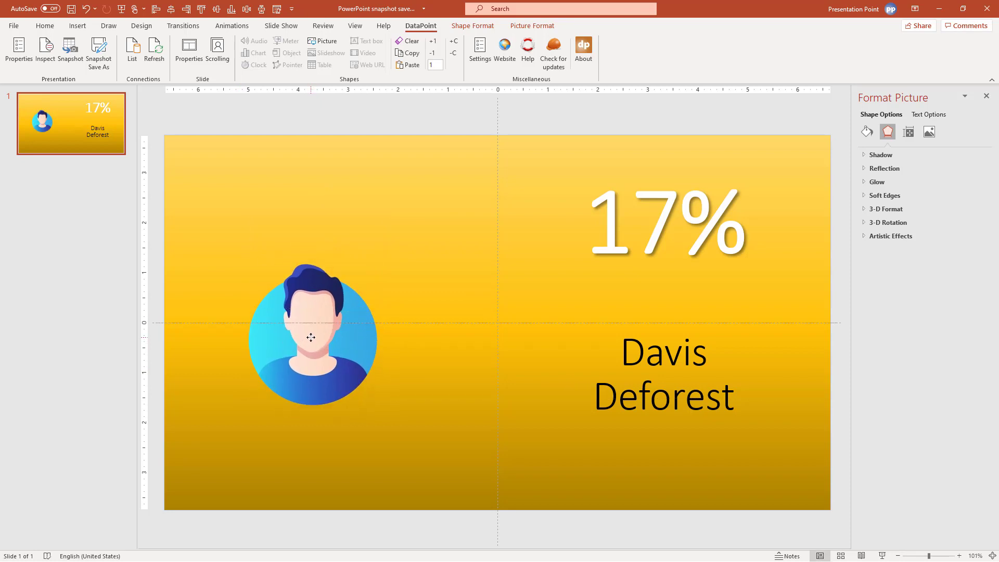
left_click_drag(311, 337, 331, 334)
left_click(657, 349)
key("Escape")
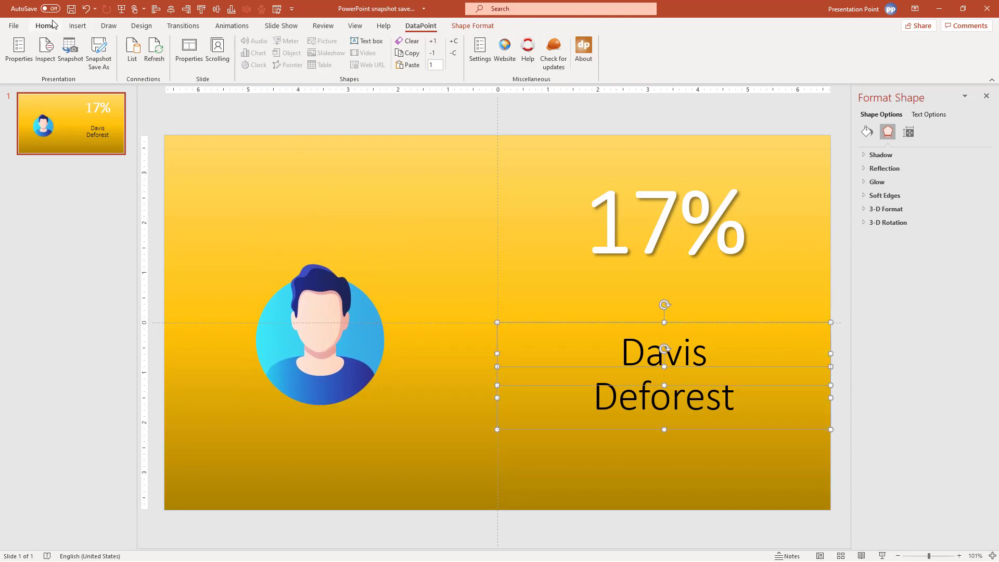
left_click(44, 26)
left_click(315, 62)
left_click(353, 242)
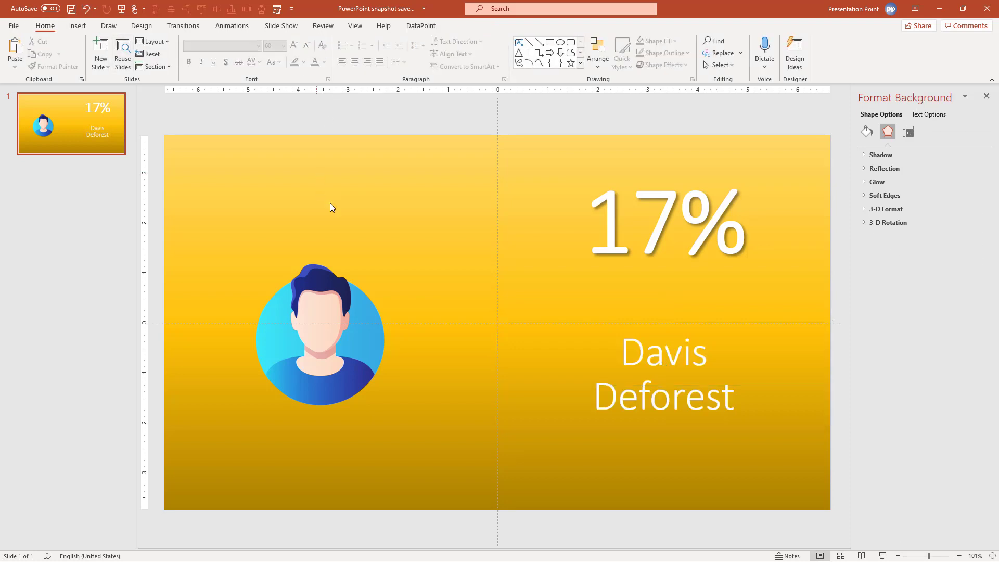
left_click(700, 357)
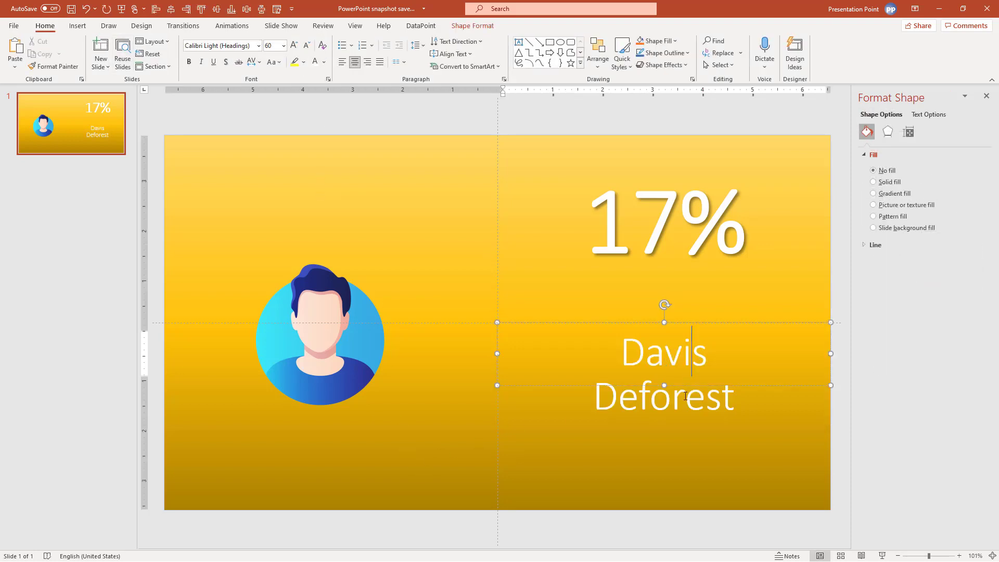
left_click(188, 62)
left_click(238, 102)
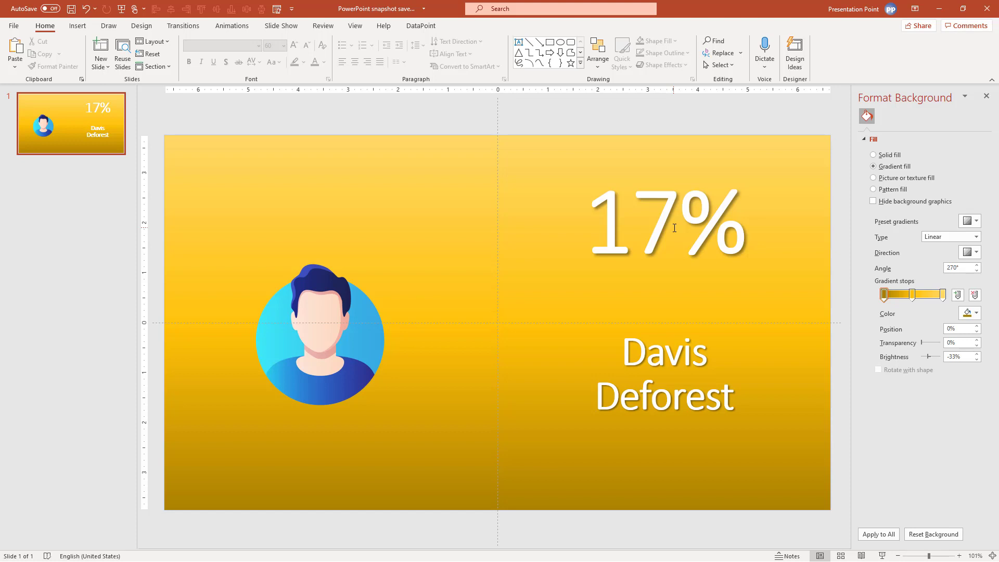
left_click_drag(676, 205, 596, 213)
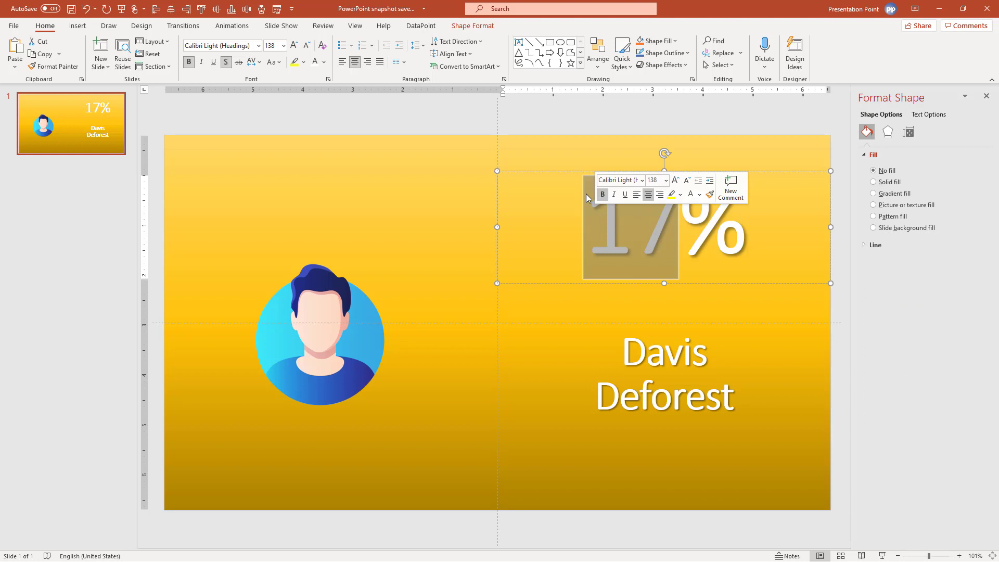
Enable DataPoint scrolling with a 3-second step time, then refresh the data back to the first record
left_click(264, 167)
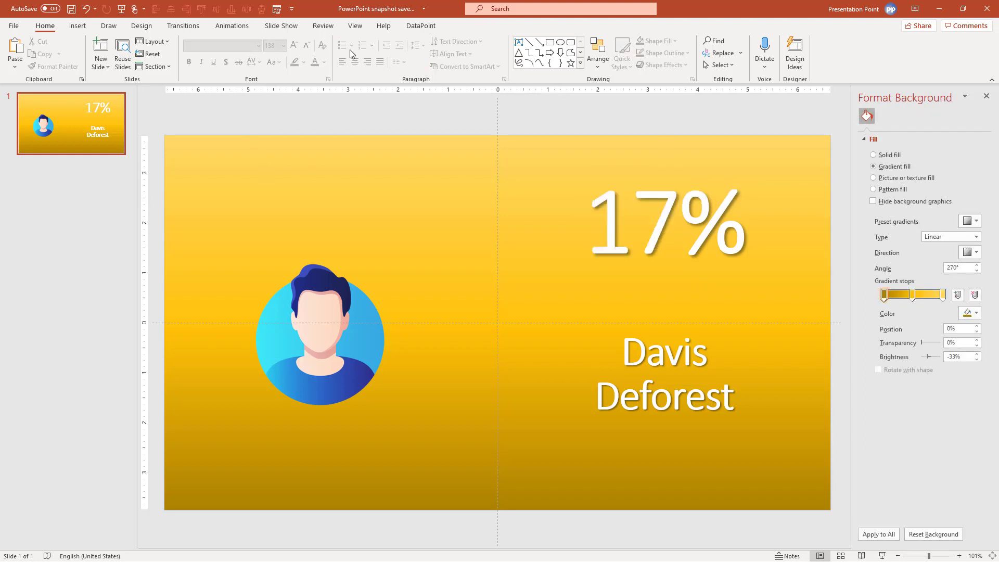
left_click(419, 26)
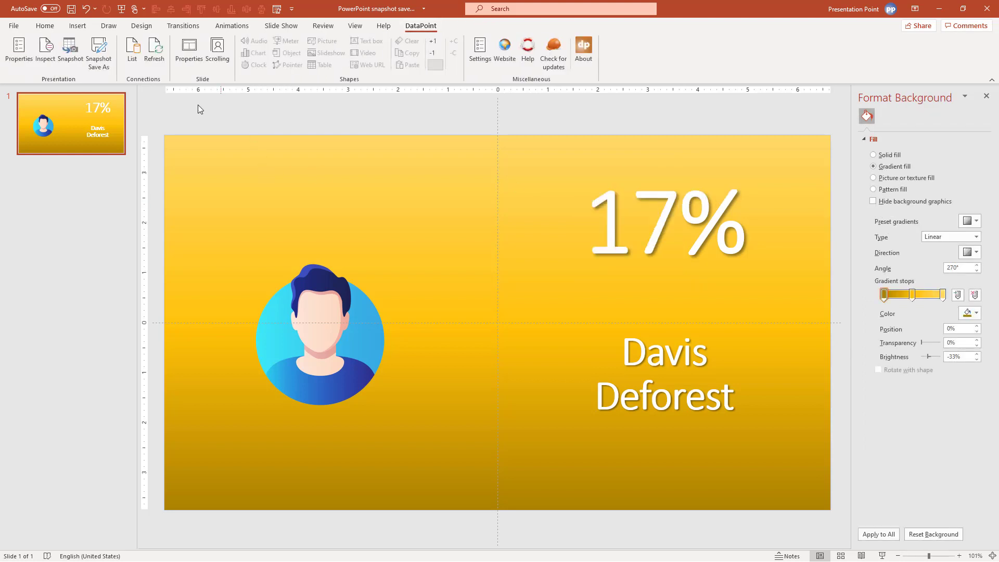
left_click(218, 51)
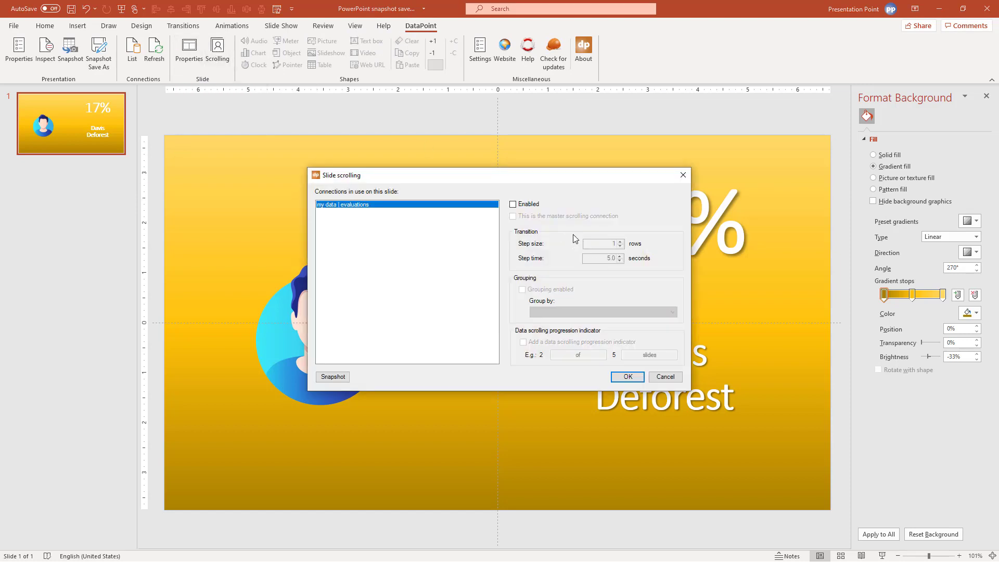
left_click(514, 206)
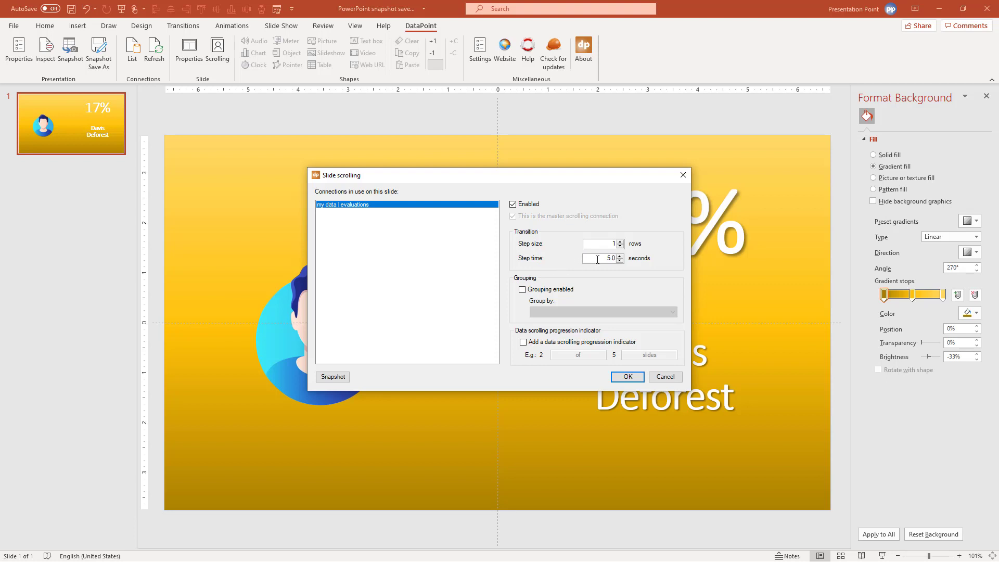
left_click(605, 261)
key("Delete")
type("3")
left_click(628, 377)
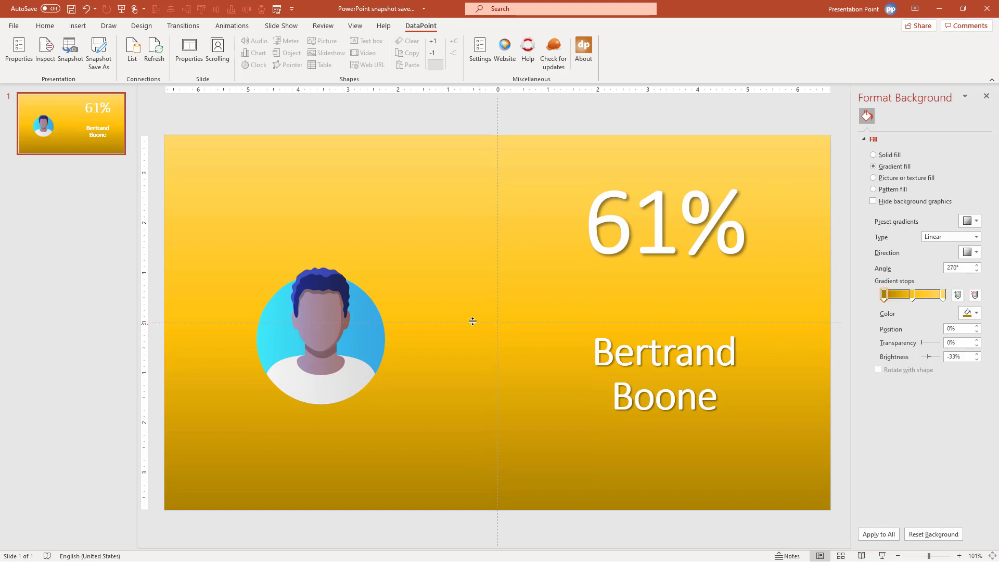
left_click(149, 68)
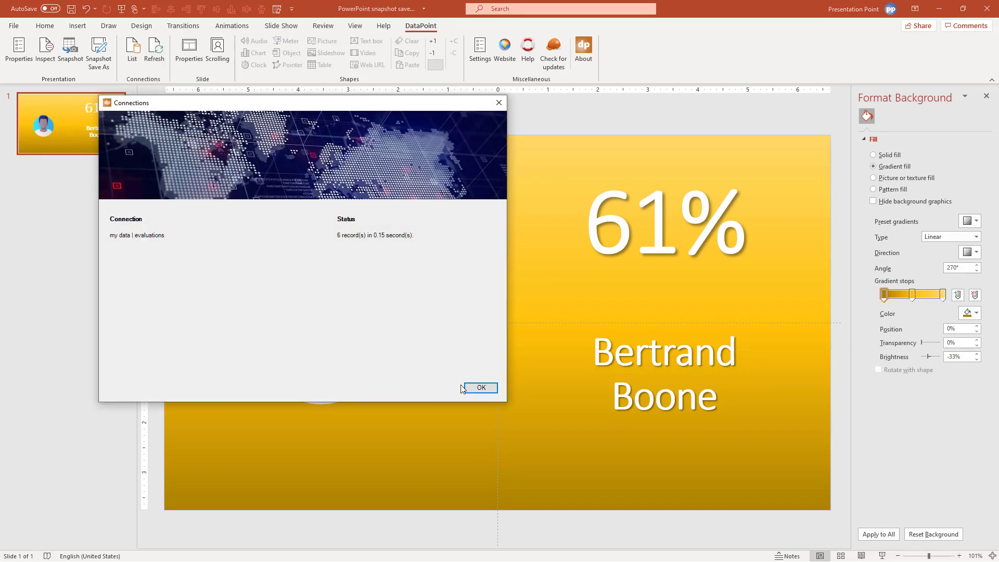
left_click(466, 388)
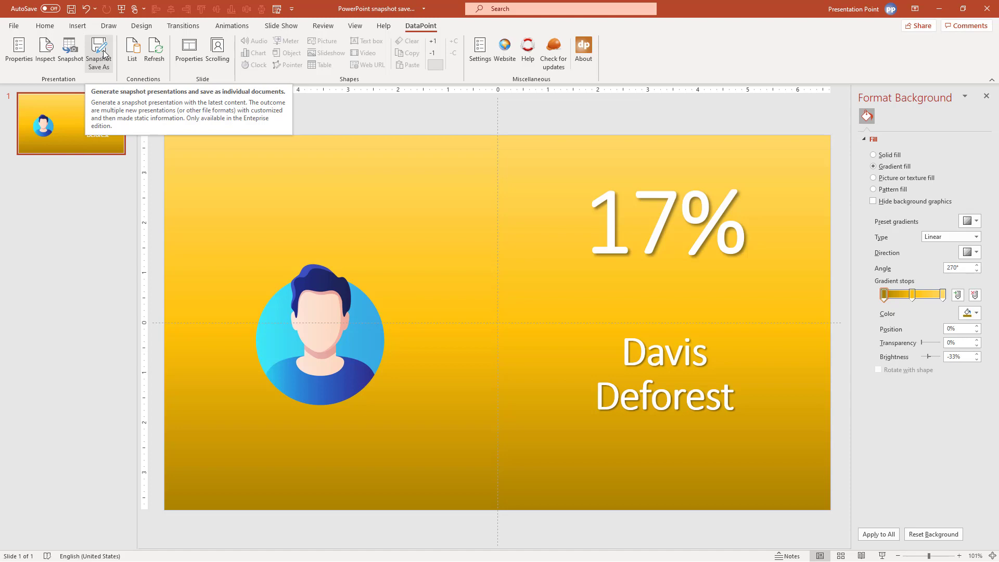
In Snapshot Save As, change the filename column from email to FirstName
left_click(104, 53)
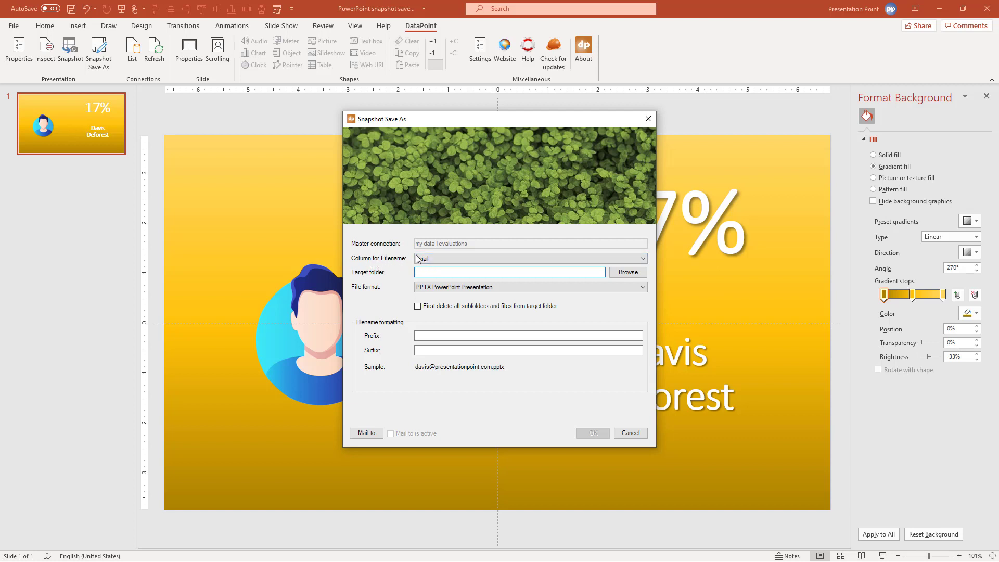
left_click(422, 259)
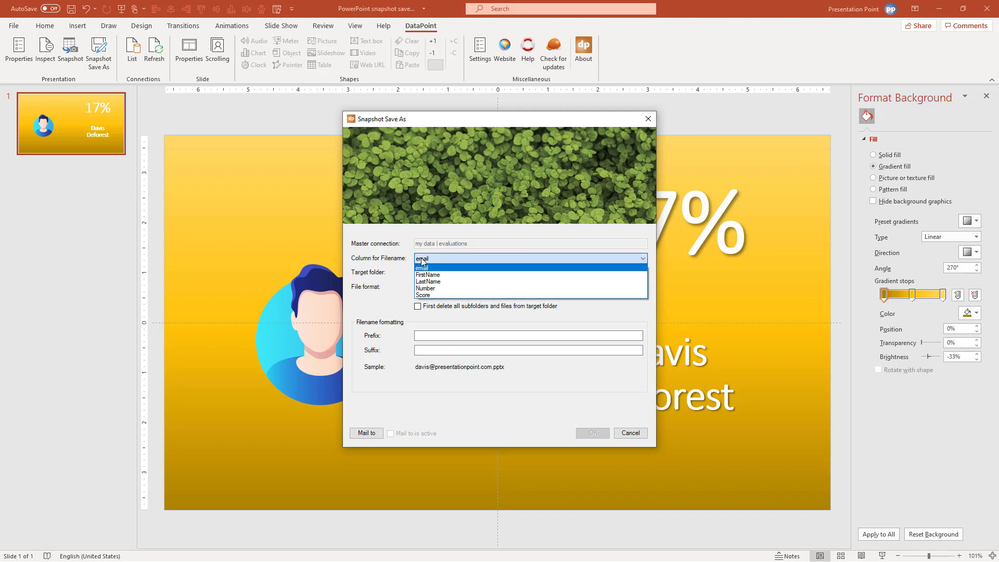
left_click(422, 261)
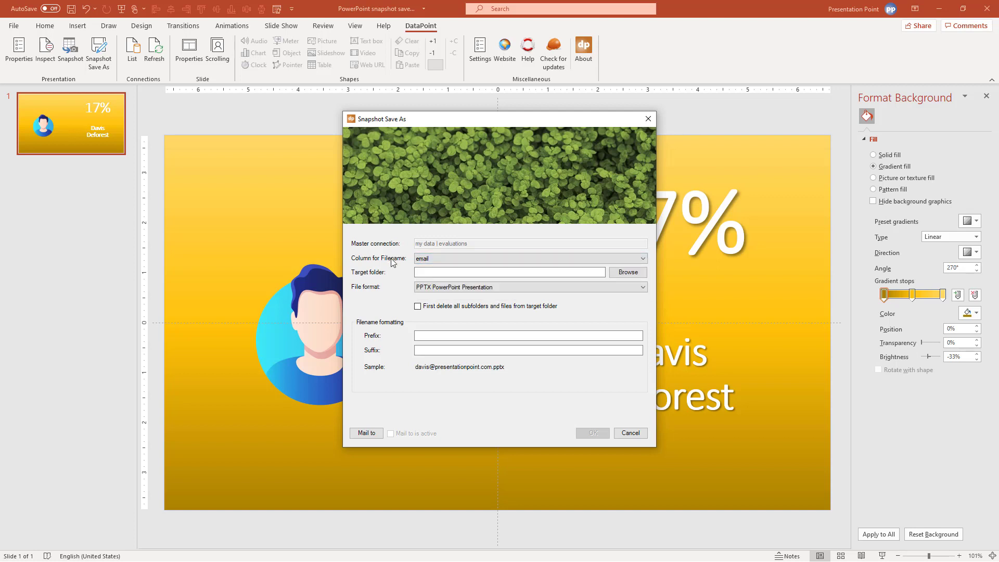
left_click(421, 262)
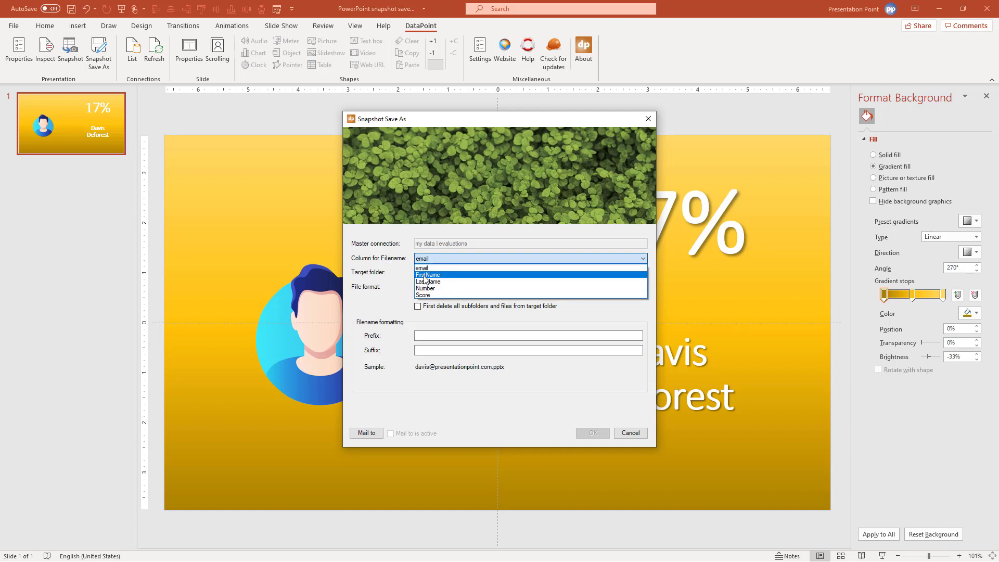
left_click(425, 275)
left_click_drag(516, 125, 409, 111)
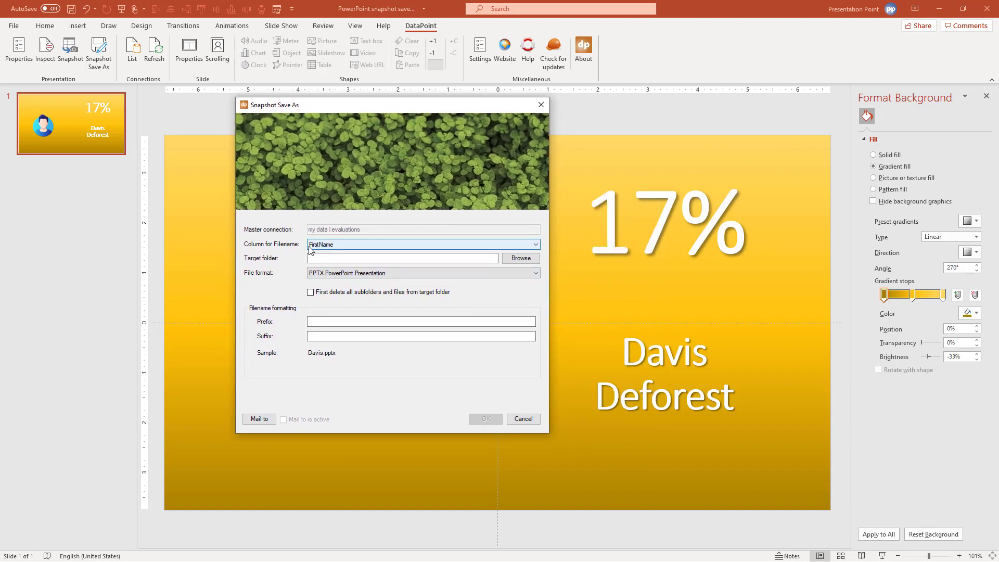
Create a new folder 'generation' under C:\Temp and set it as the snapshot output folder
left_click(515, 258)
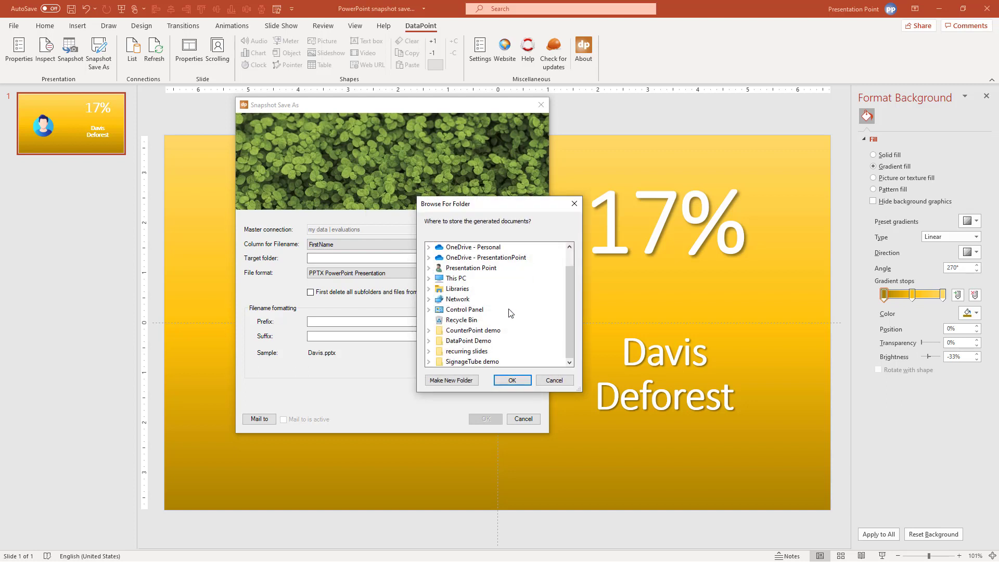
left_click(469, 300)
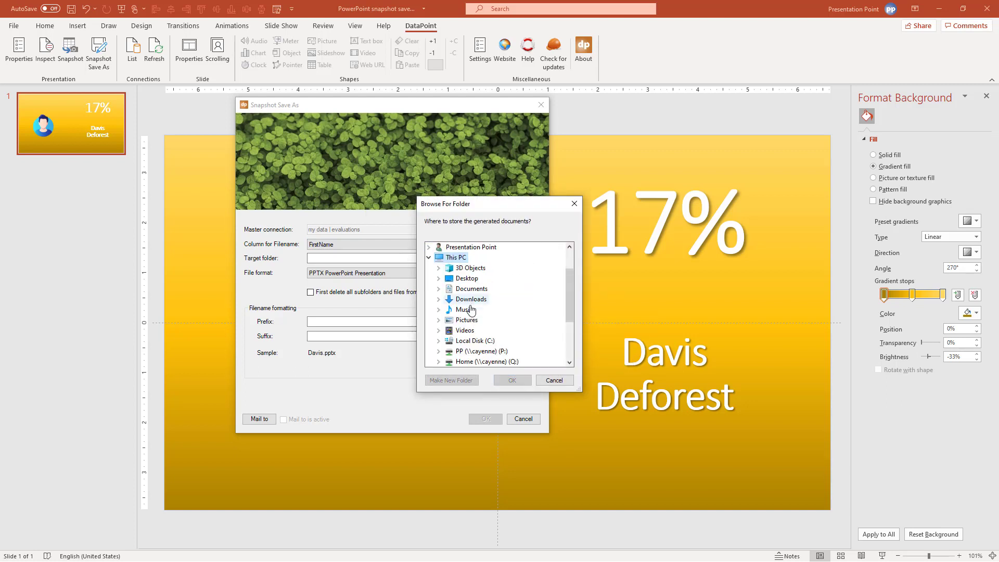
scroll(474, 315, "down", 2)
double_click(468, 278)
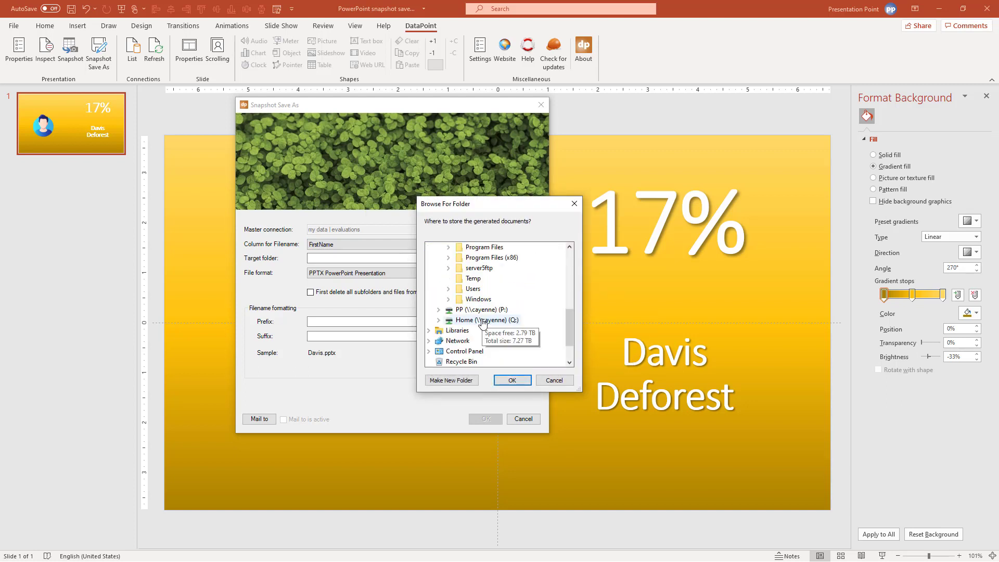
left_click(473, 278)
left_click(450, 380)
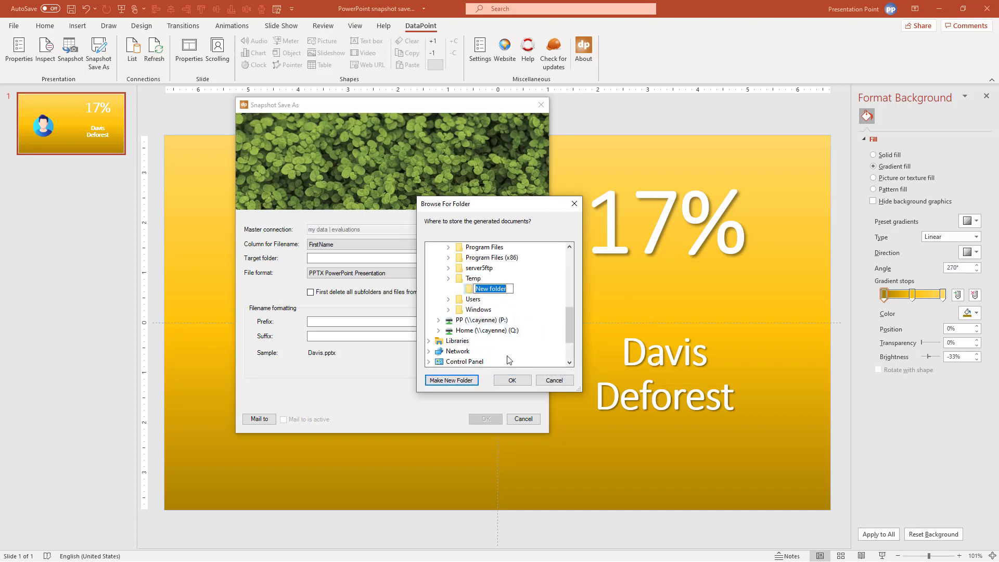
type("generation")
key("Return")
left_click(512, 381)
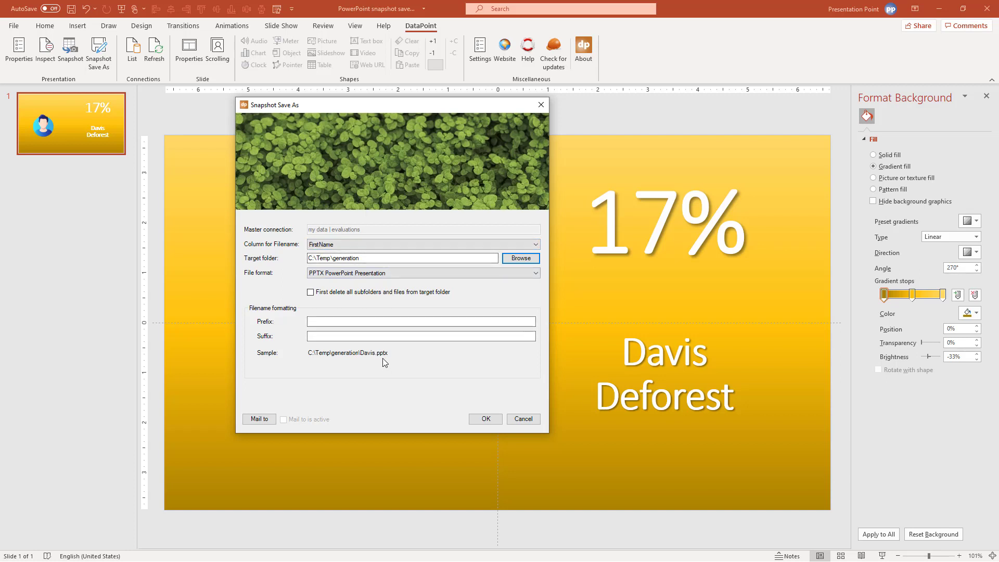
Enter prefix 'This is the evaluation of' and suffix '2021' for the snapshot filenames
left_click(356, 323)
type("This is ")
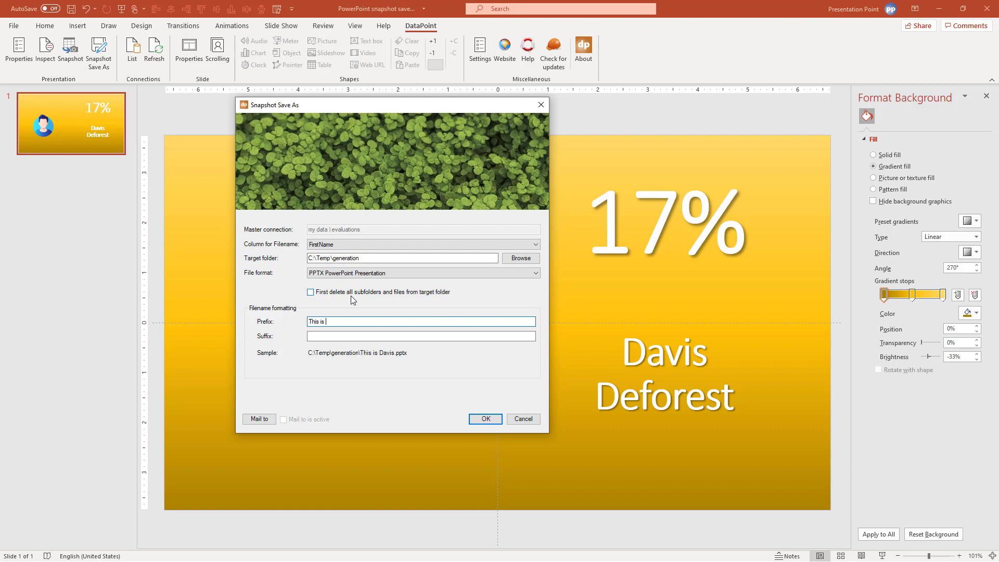
type("the evaluation of")
key("Tab")
type("2021")
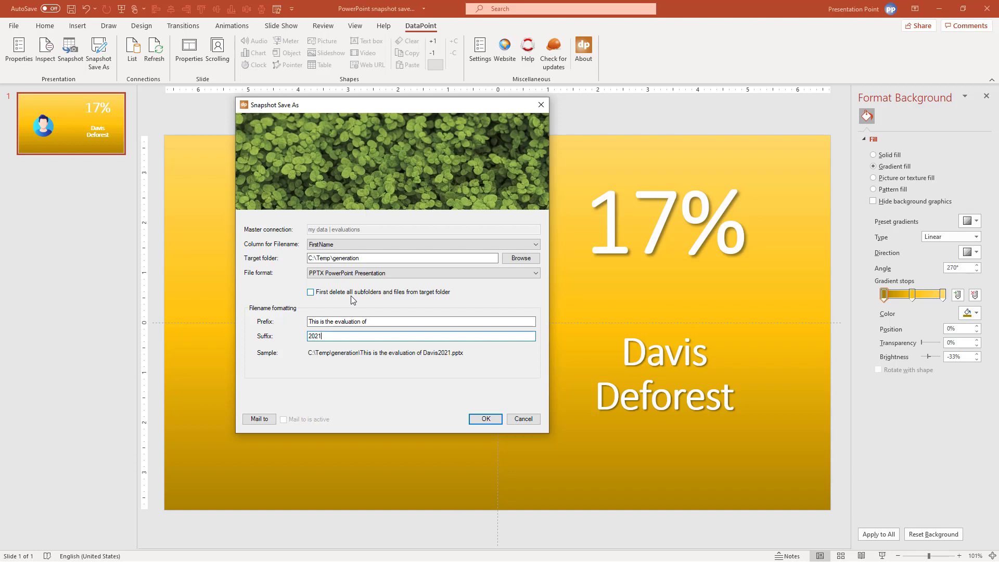
key("Left")
key("Left")
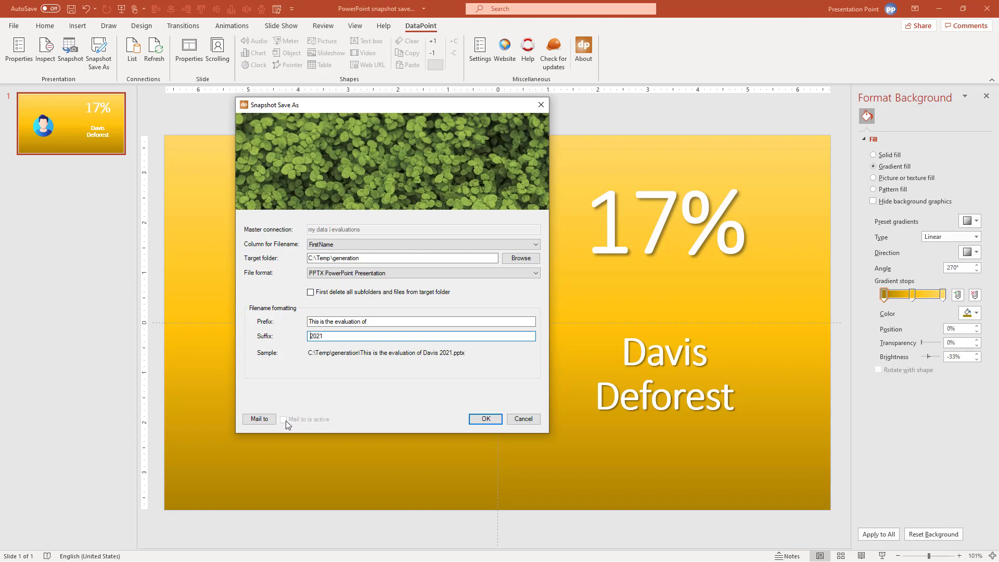
Enable emailing the generated documents to the addresses in the email column
left_click(260, 419)
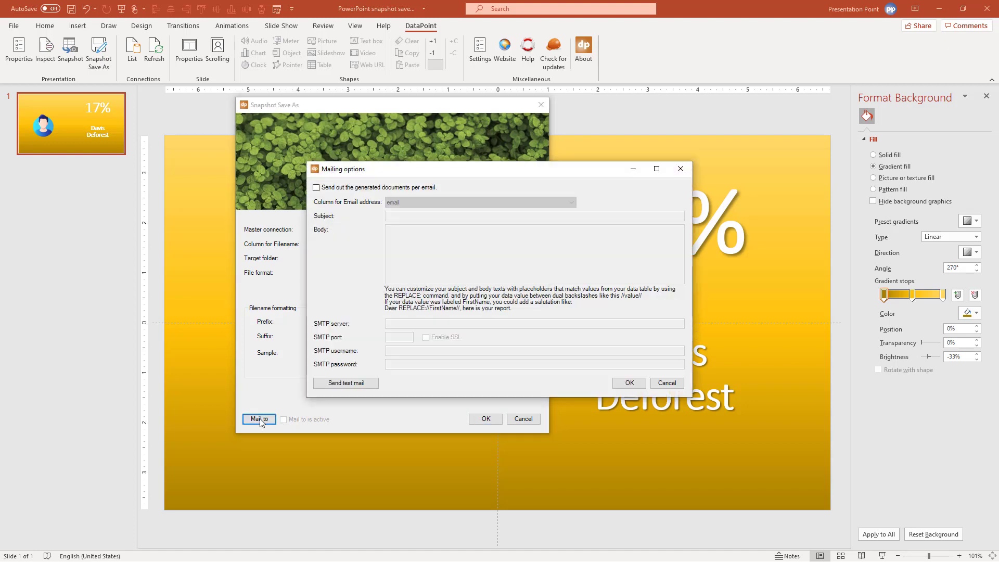
left_click(390, 187)
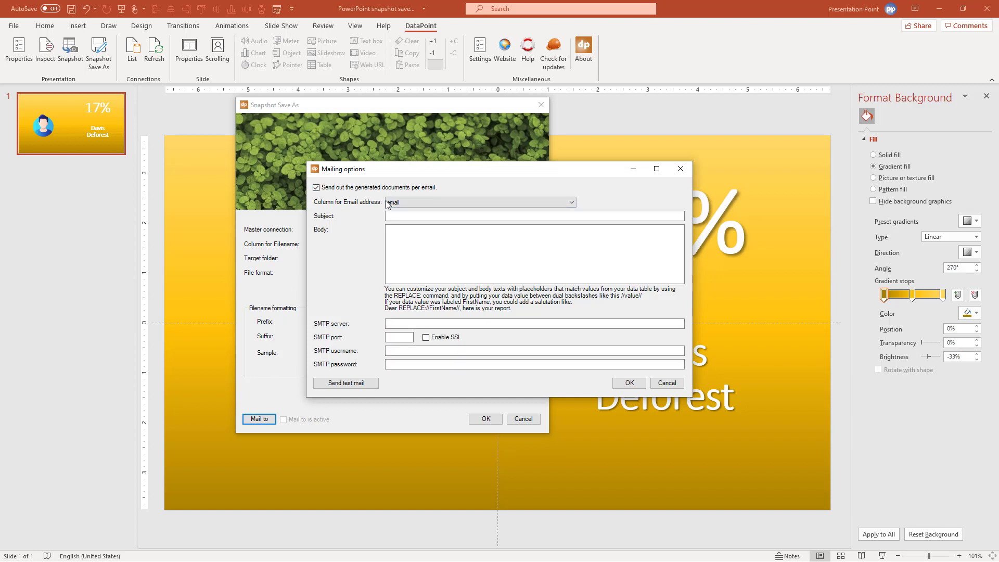
left_click(389, 203)
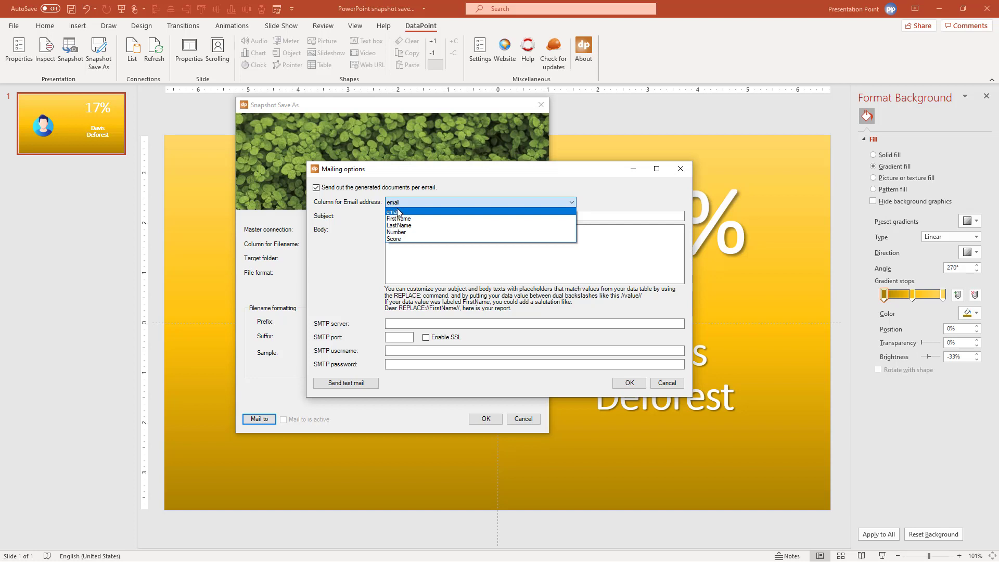
left_click(398, 212)
Set the email subject to a greeting using the REPLACE://FirstName// placeholder with an exclamation mark
left_click(391, 216)
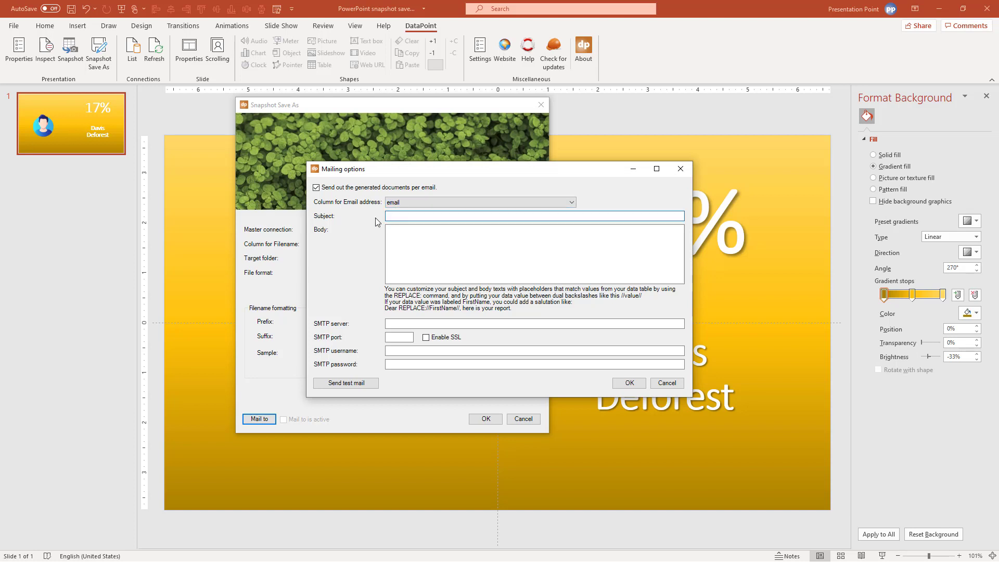
type("Hi there")
key("BackSpace")
key("BackSpace")
key("BackSpace")
type("REPLACE://FirstName")
type("//!")
Fill the body with the FirstName greeting plus ', here is your yearly evaluation. Please let me know if you have comments'
key("ctrl+a")
key("ctrl+c")
left_click(416, 240)
key("ctrl+v")
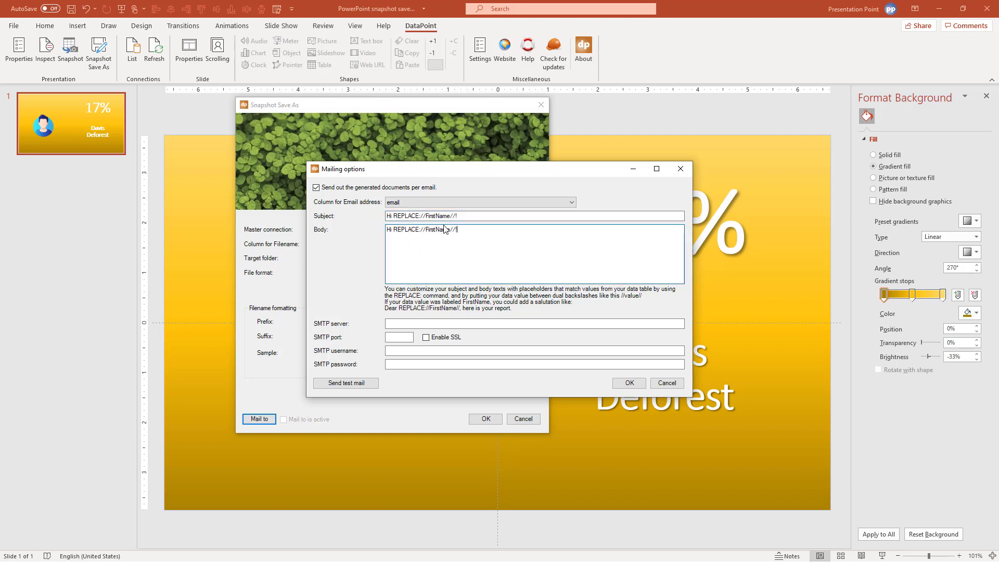
key("BackSpace")
type(", here is your yearly evaluation. Please let me know if you ha")
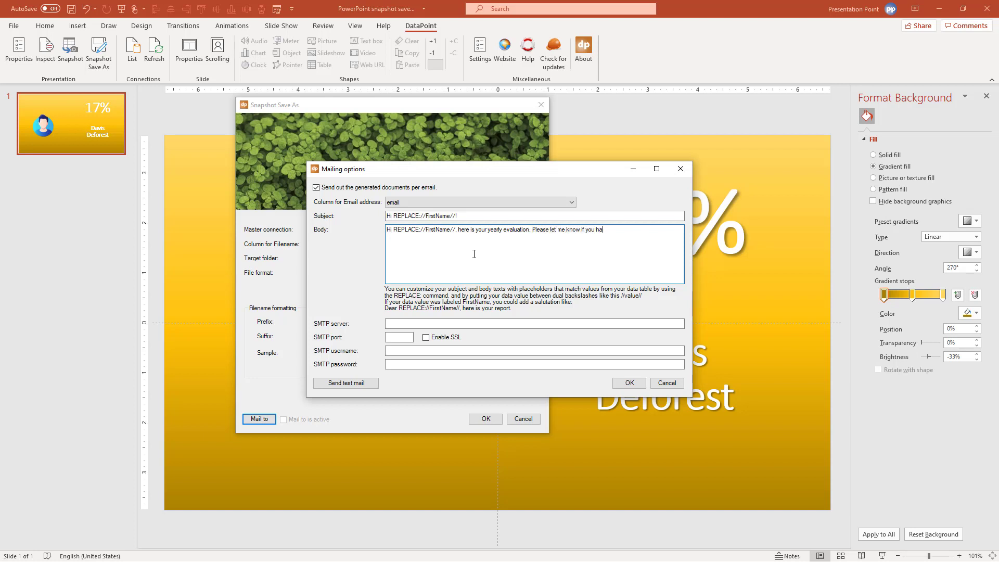
type("ve comments.")
left_click(418, 324)
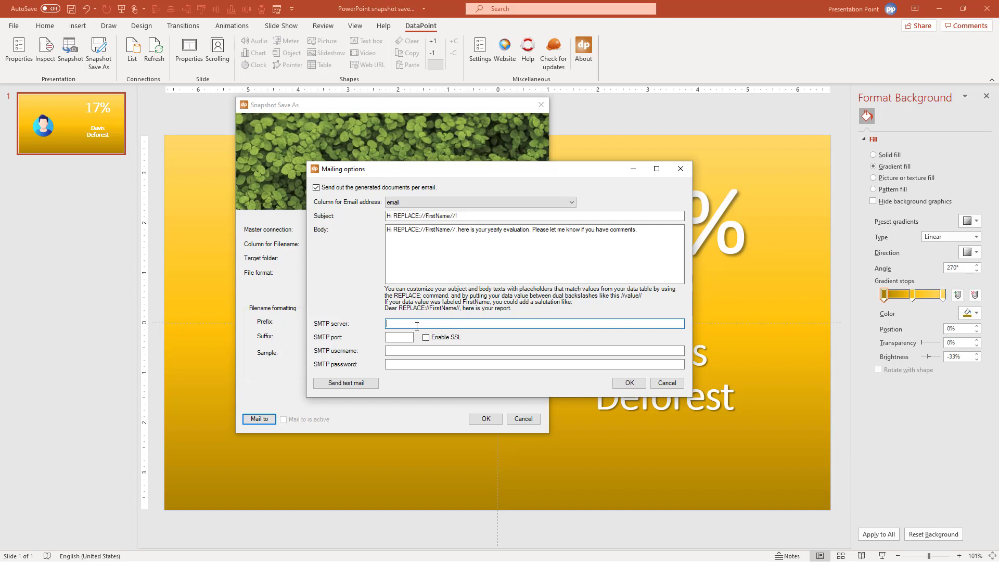
Send mail via smtp.office365.com on port 587 with SSL, using the sender account's login and password
type("smtp.office365.com")
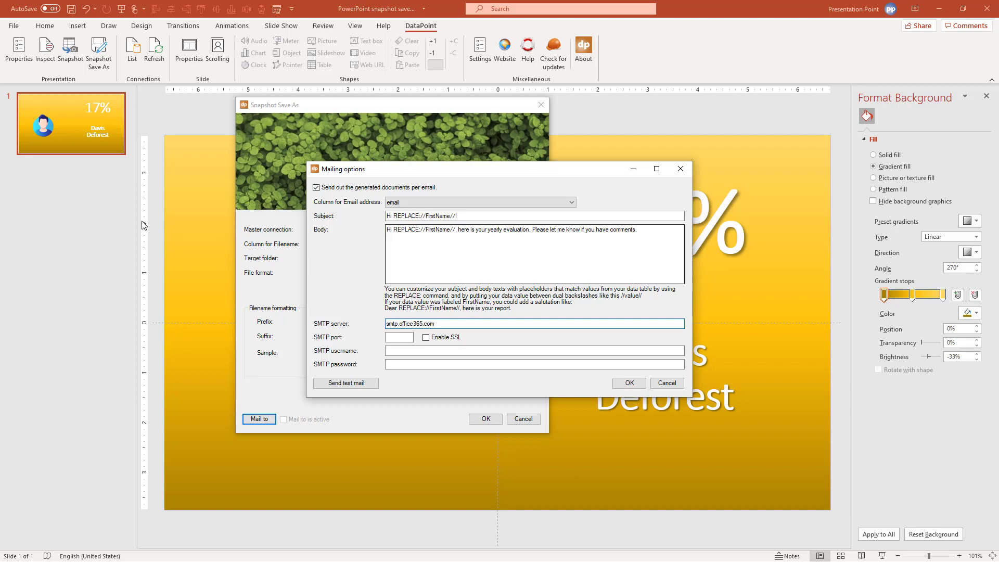
left_click(402, 335)
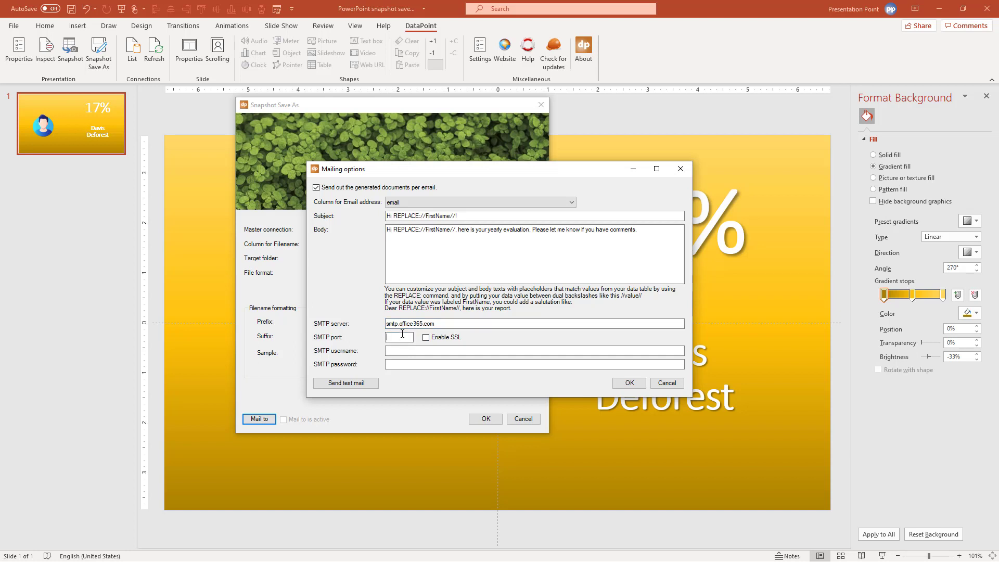
type("587")
key("Tab")
key("space")
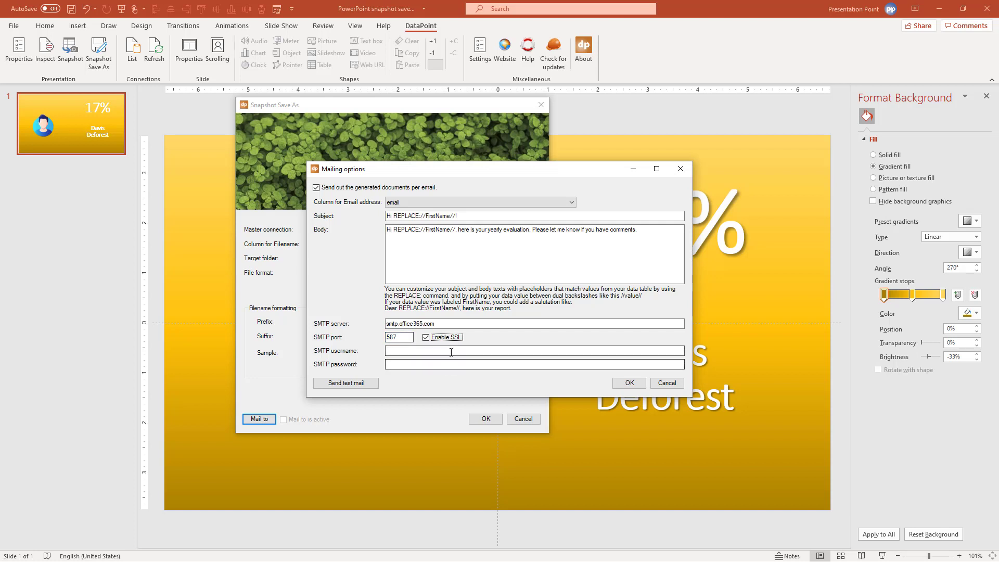
left_click(441, 351)
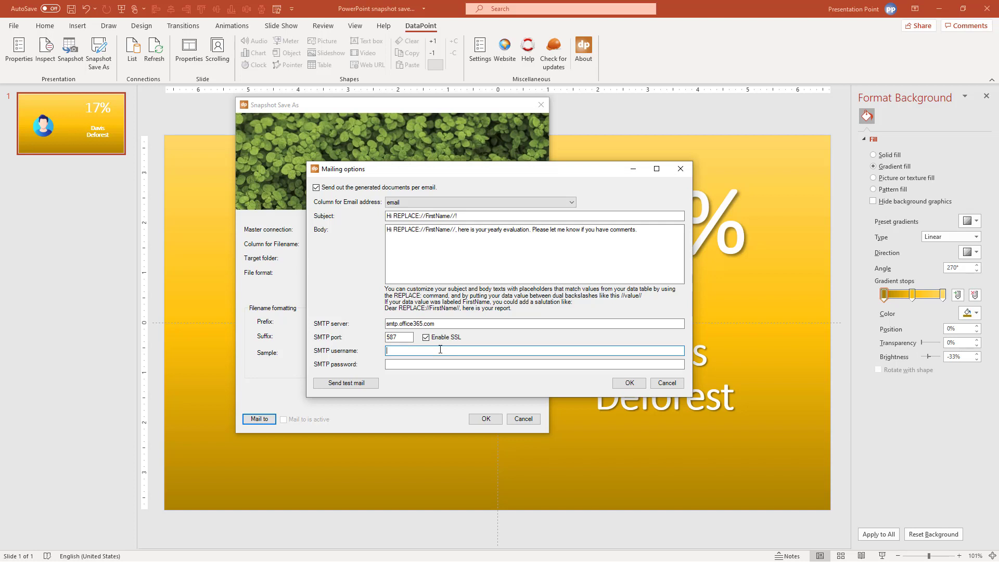
left_click(472, 367)
type("*")
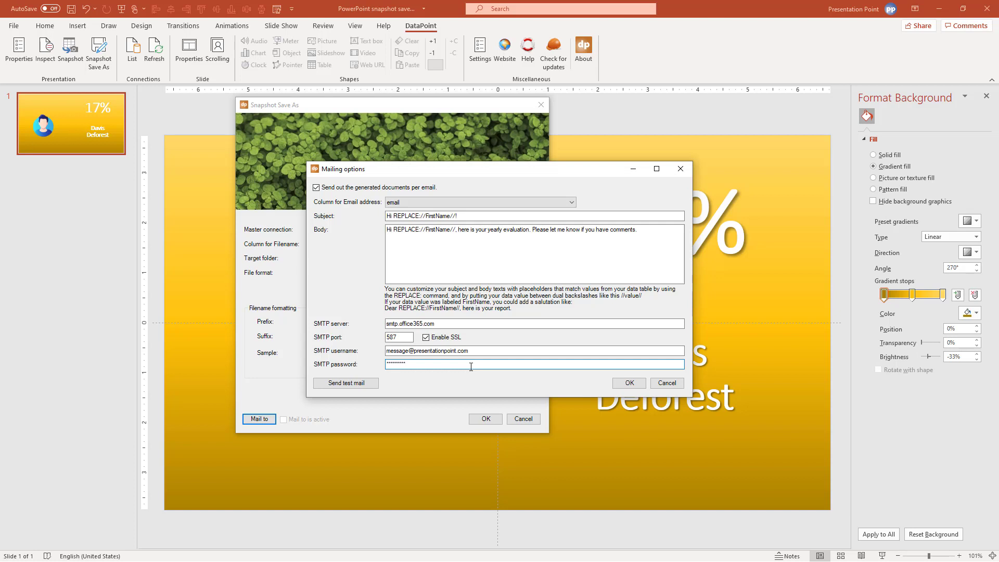
left_click(629, 382)
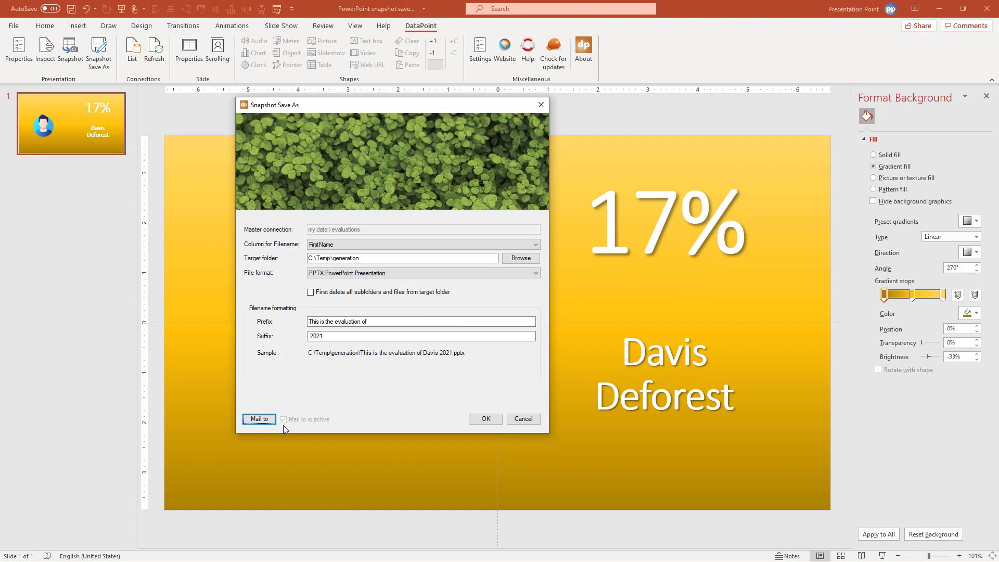
Run the Snapshot Save As export and acknowledge the Done message
left_click(484, 423)
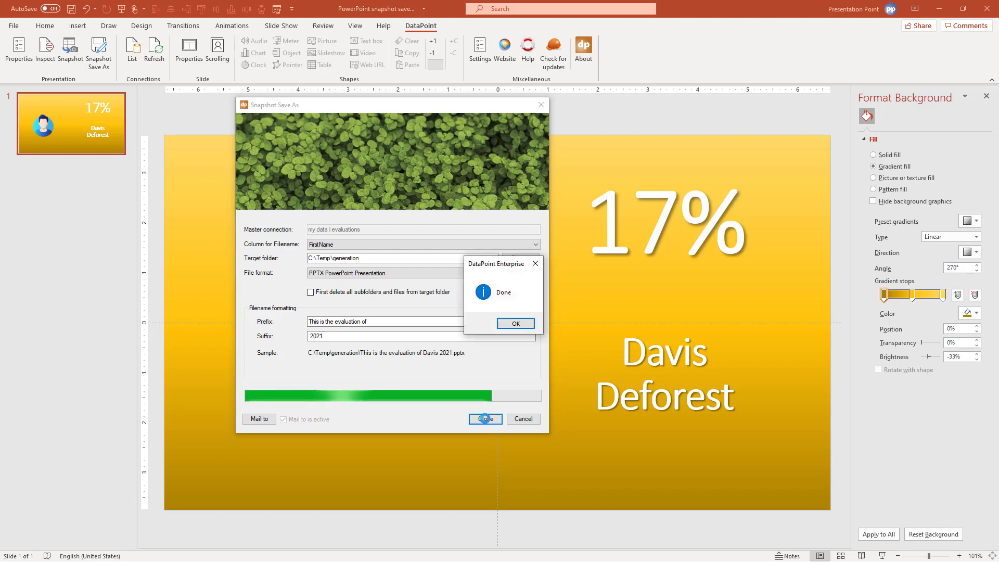
left_click(510, 325)
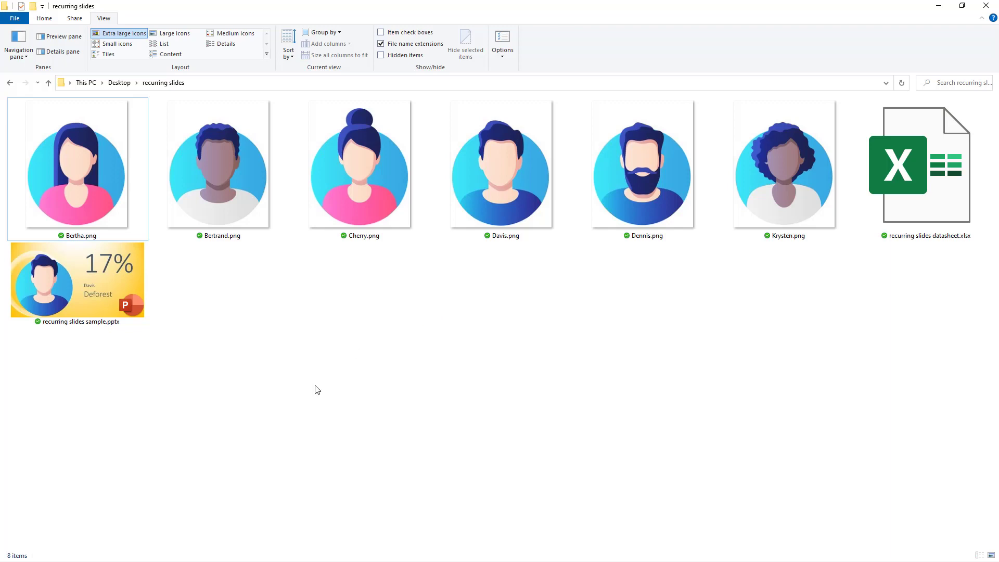
Browse from This PC through Local Disk (C:) and Temp into the generation folder
left_click(84, 82)
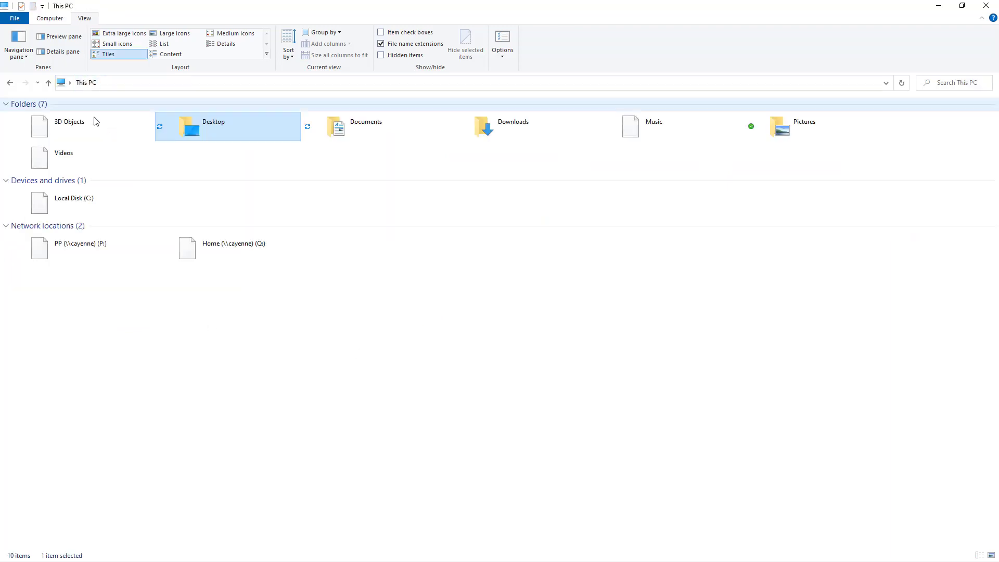
double_click(96, 209)
double_click(85, 205)
double_click(36, 134)
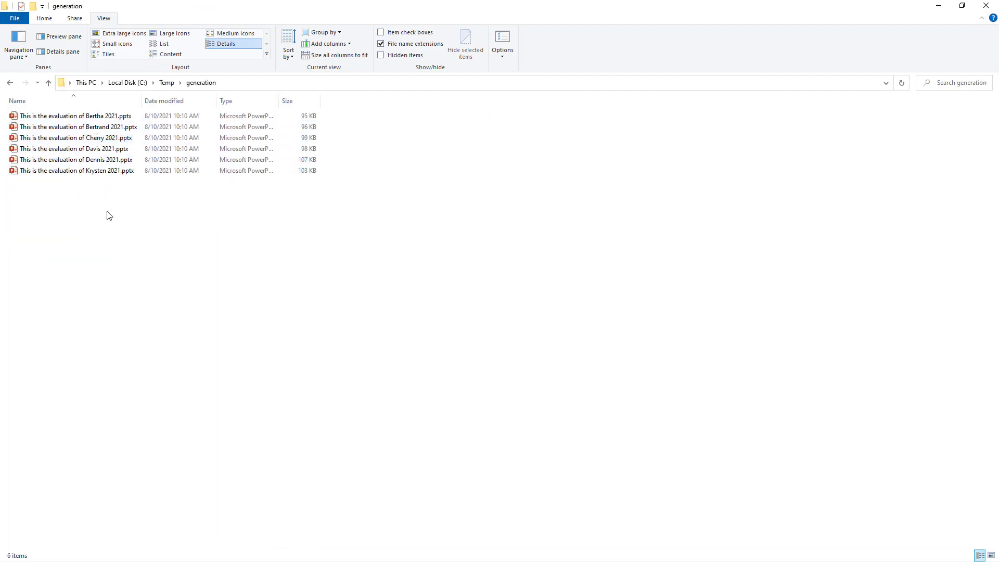
mouse_move(96, 144)
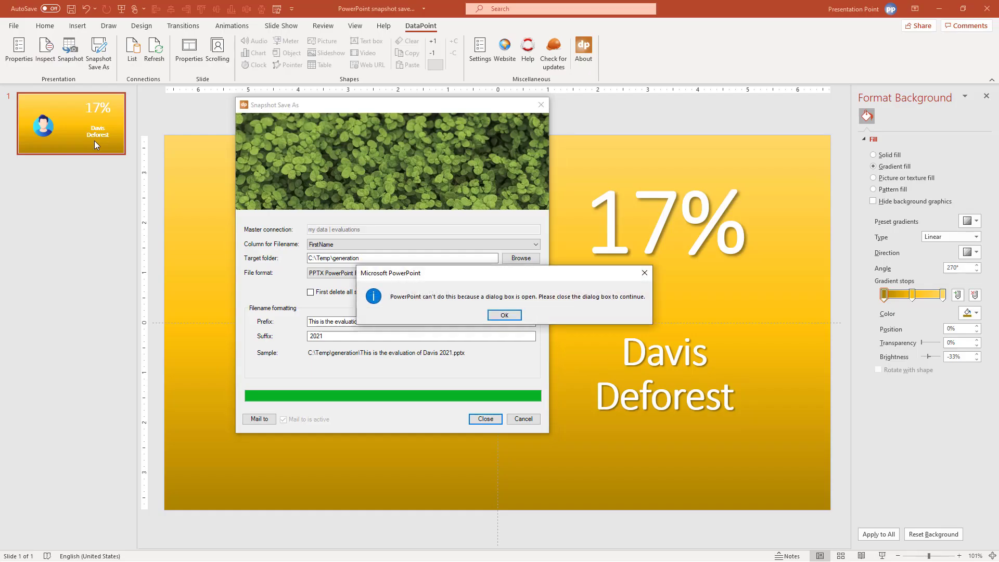
Close the Snapshot Save As window and select the employee's avatar on the 74% evaluation slide
left_click(504, 315)
left_click(485, 419)
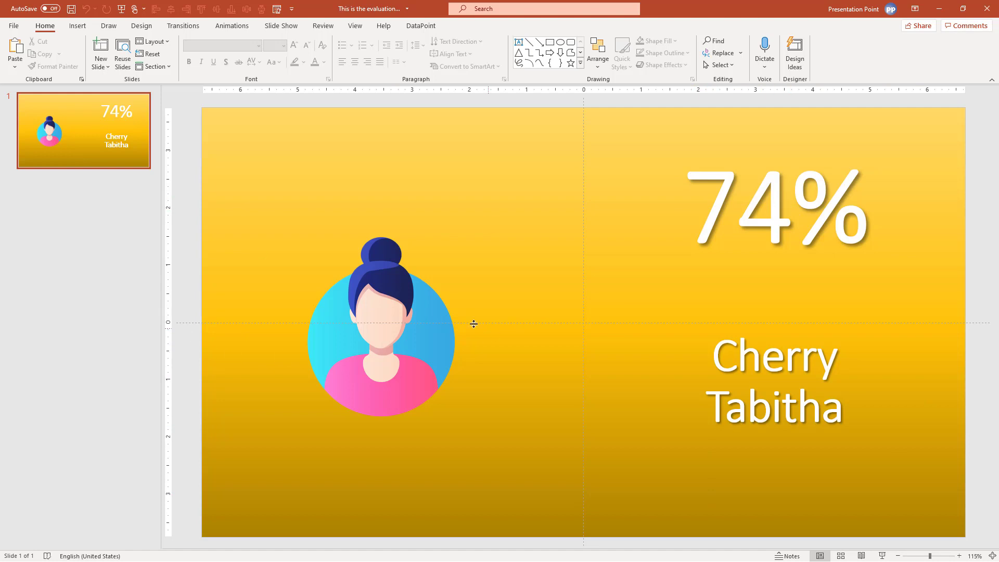
left_click(439, 330)
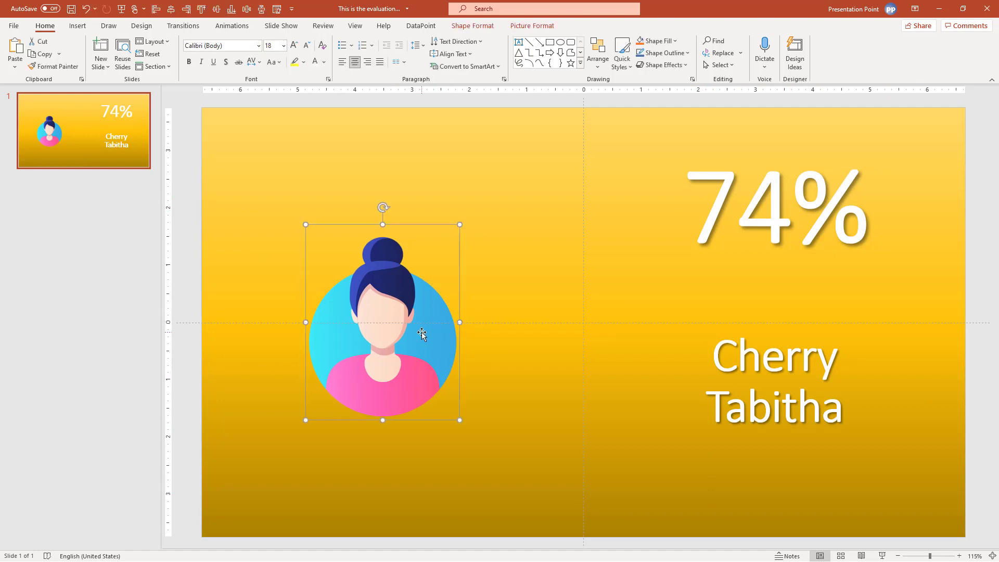